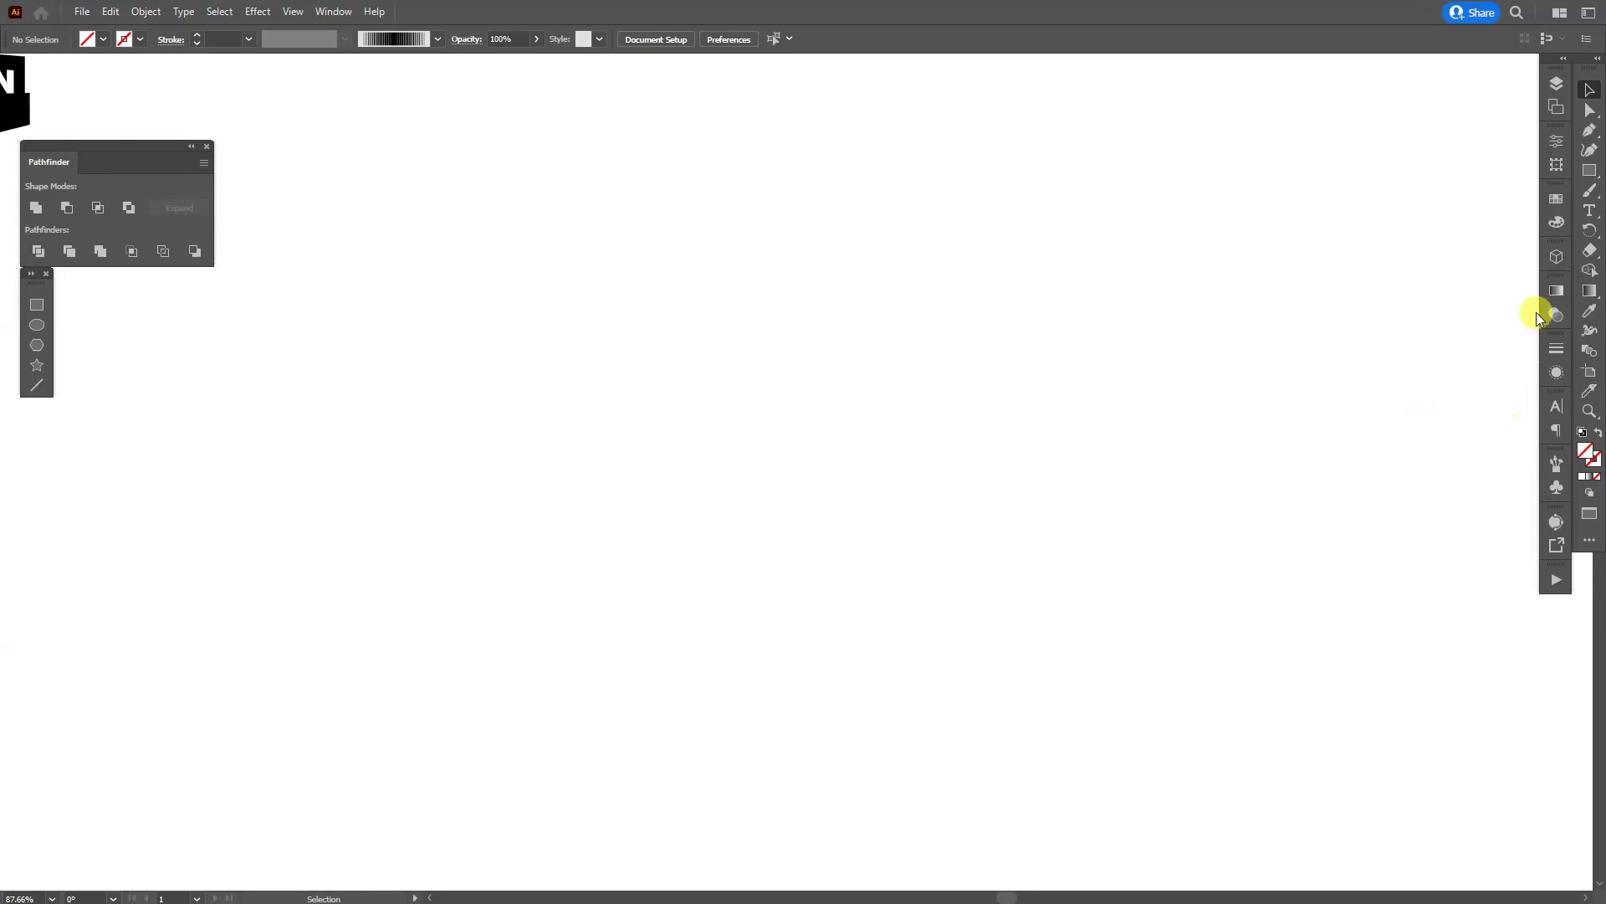
Step: Set the fill colour to solid black (000000) from the Color panel
click(1582, 479)
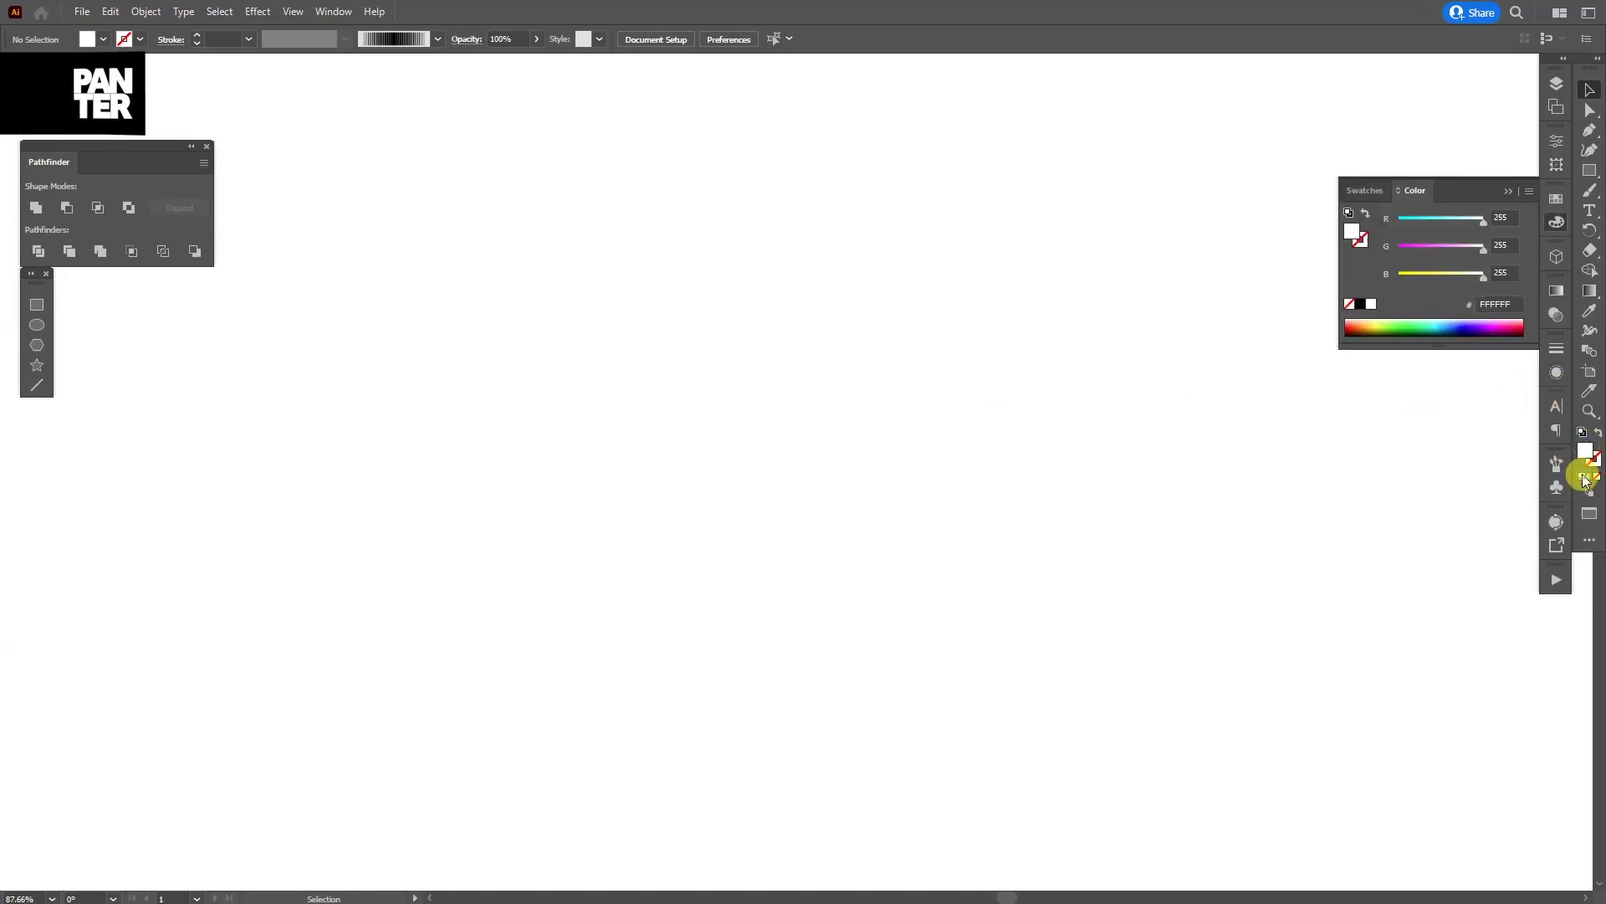
click(1361, 303)
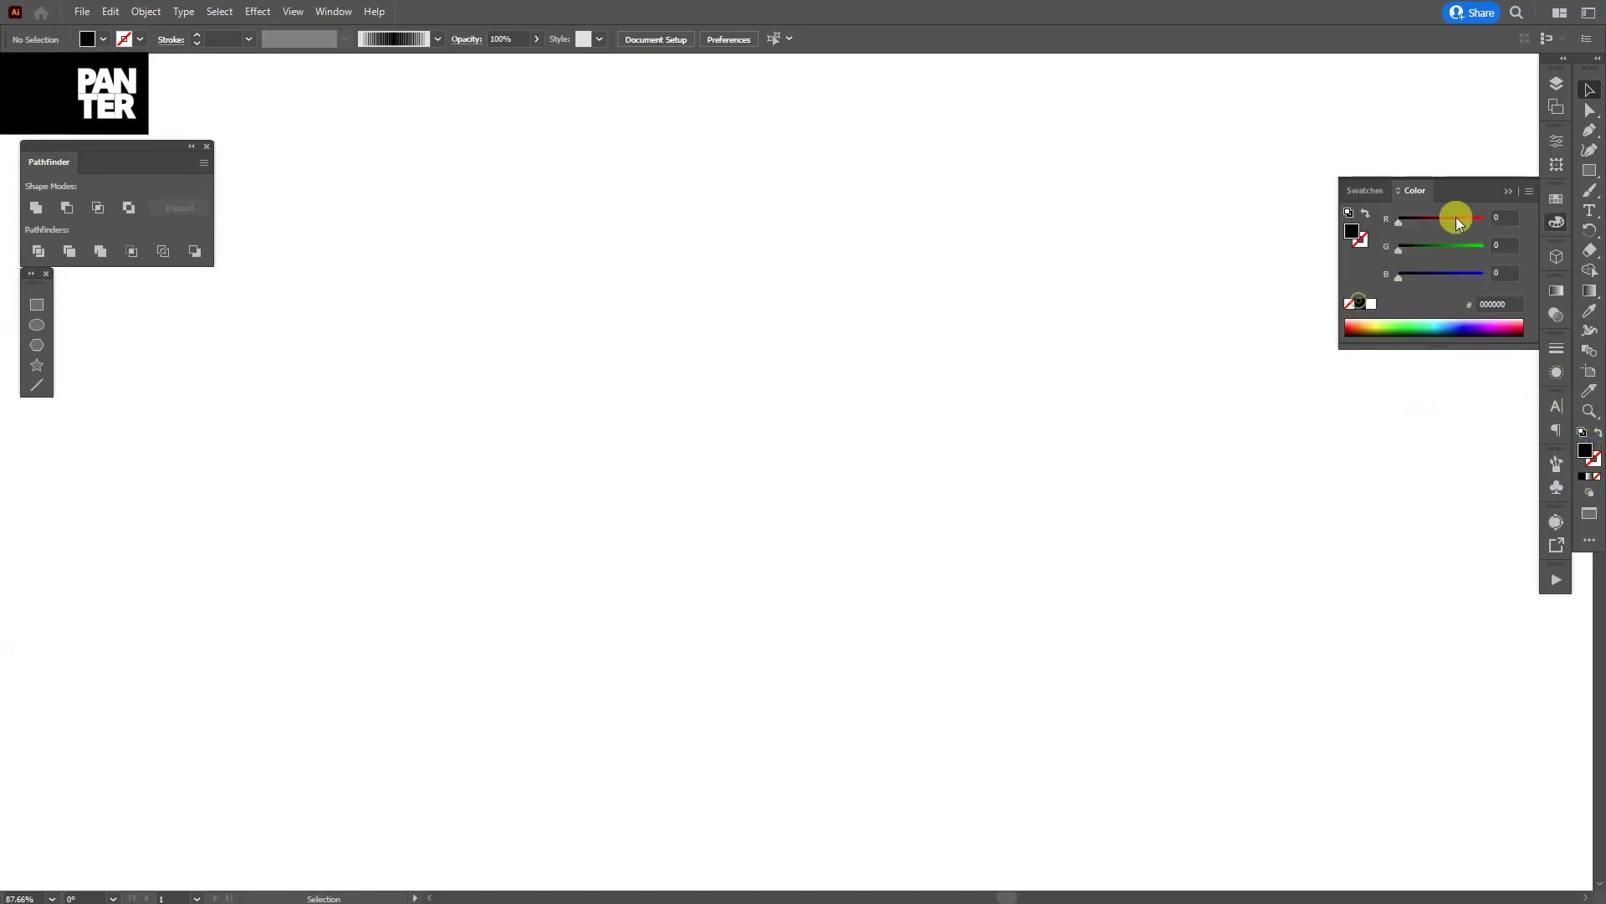
Step: Draw a tall black rectangle and widen it to about 36.69 px
click(1506, 191)
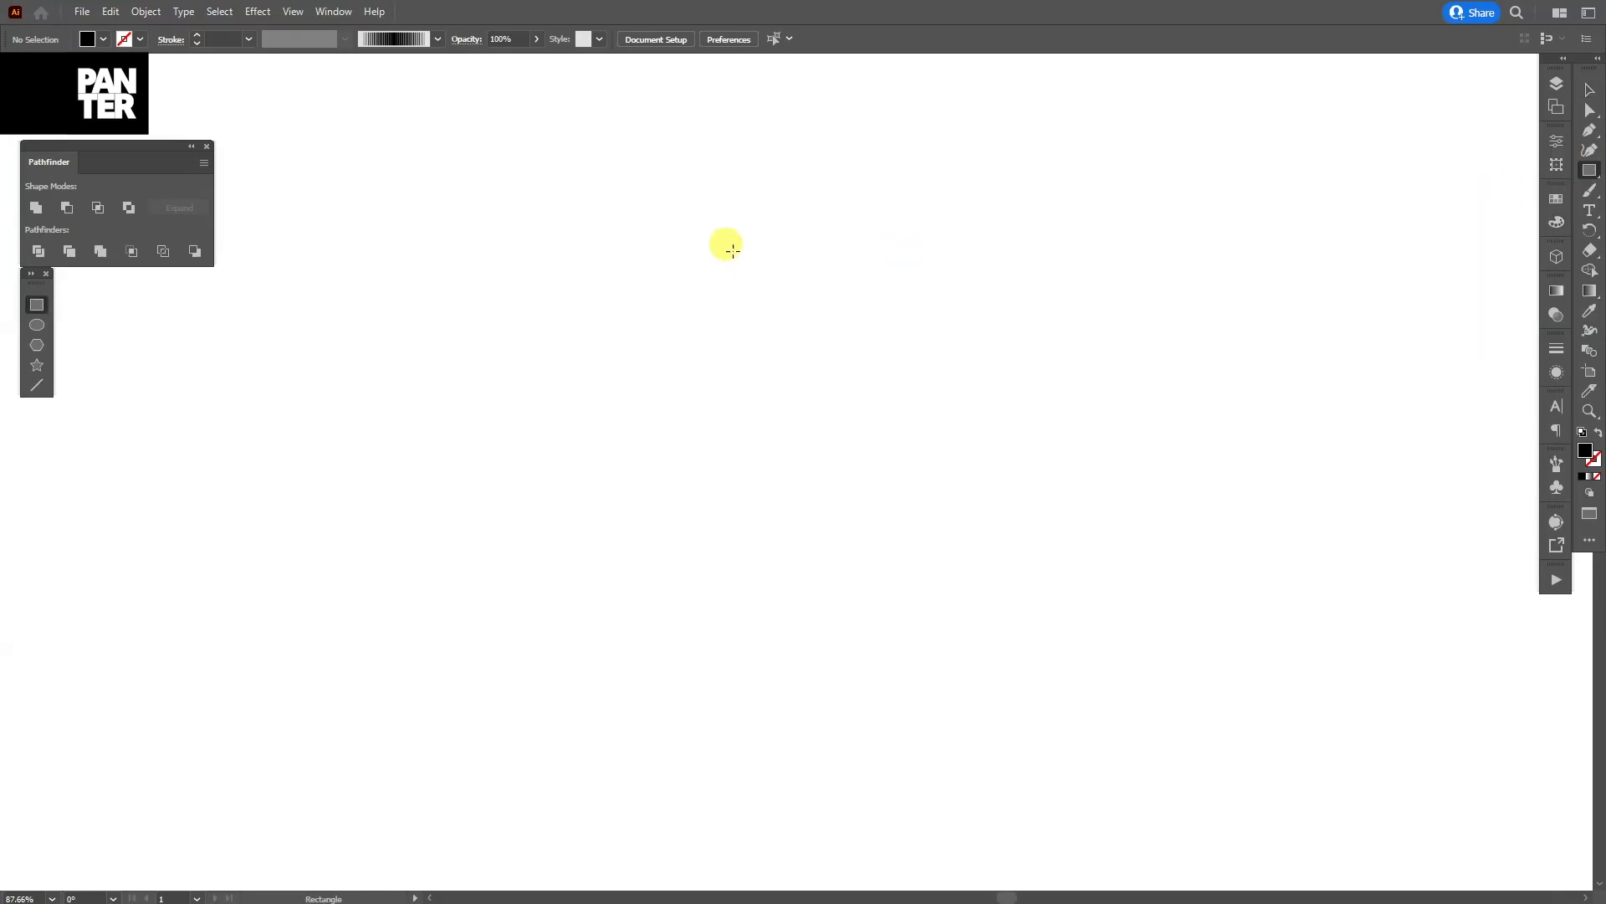
drag(693, 233, 710, 404)
key(ctrl+1)
drag(718, 323, 1436, 380)
Step: Make a thin 3.75 px-wide copy of the bar to the right, then select both bars
key(v)
scroll(1436, 381, up, 3)
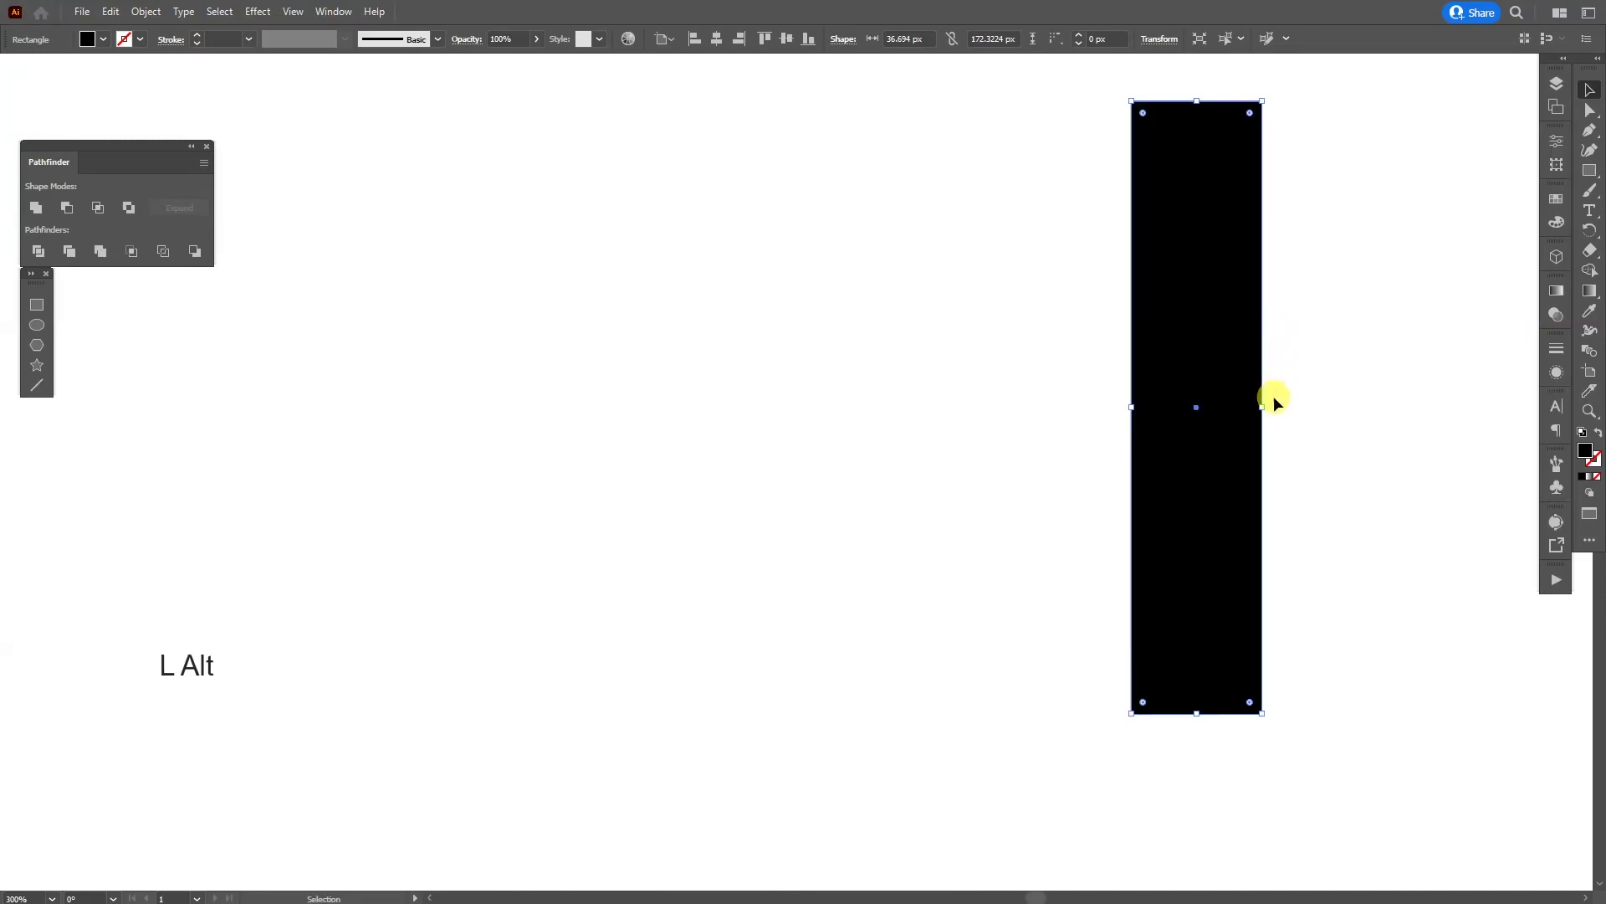
drag(1266, 408, 1203, 418)
scroll(1202, 418, down, 2)
drag(377, 183, 1378, 484)
Step: Blend the wide and thin bars using 15 specified steps
click(147, 11)
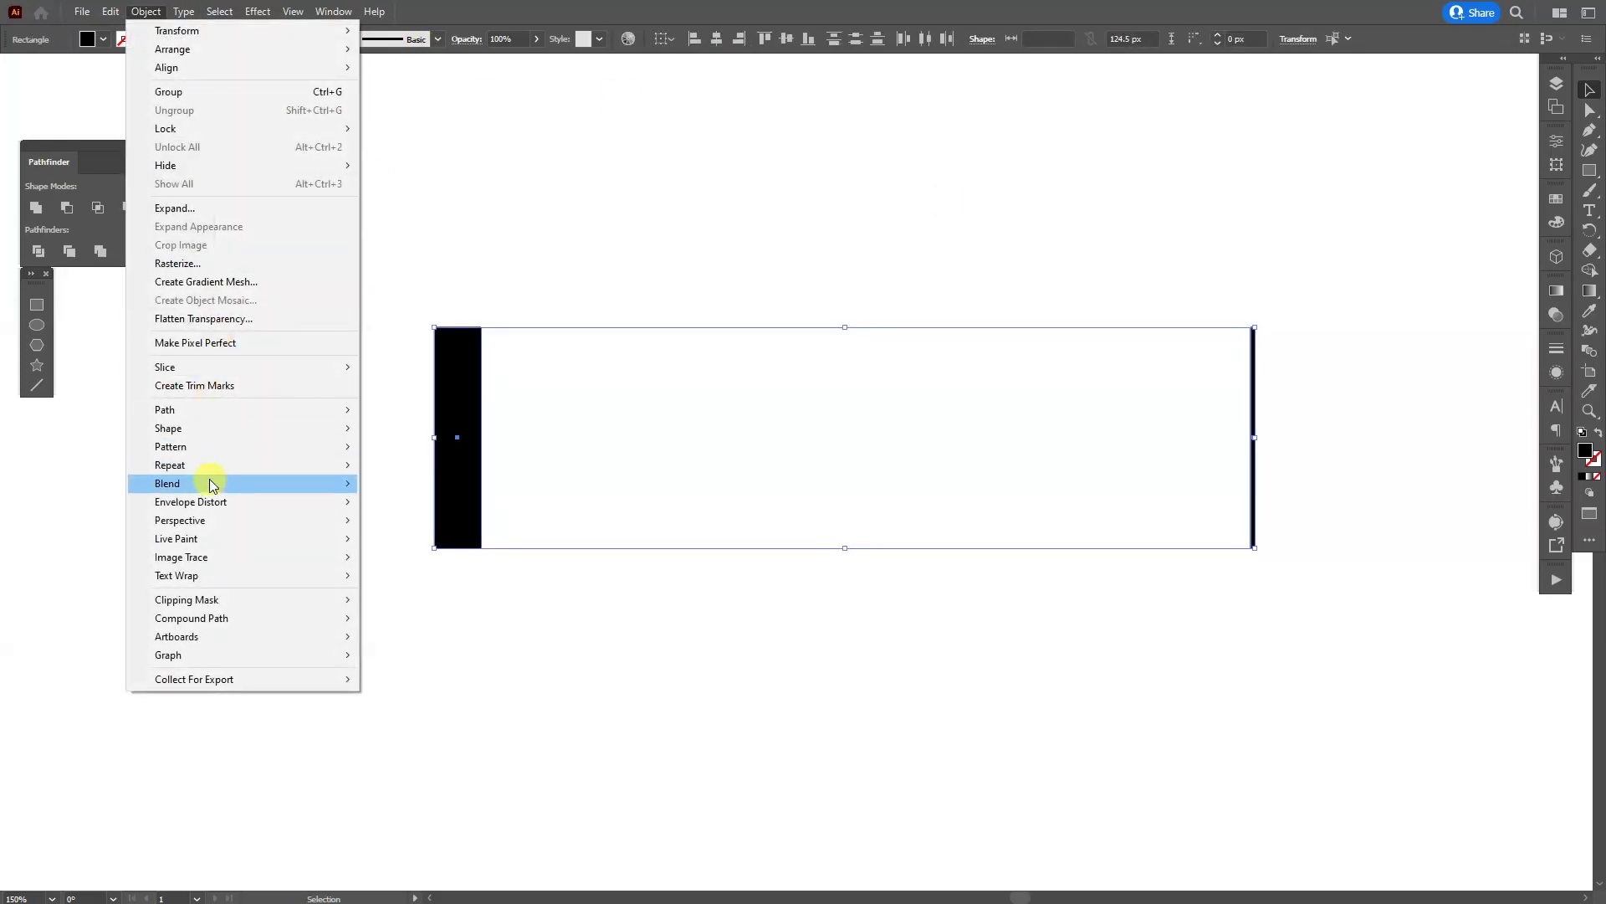
mouse_move(208, 483)
click(396, 485)
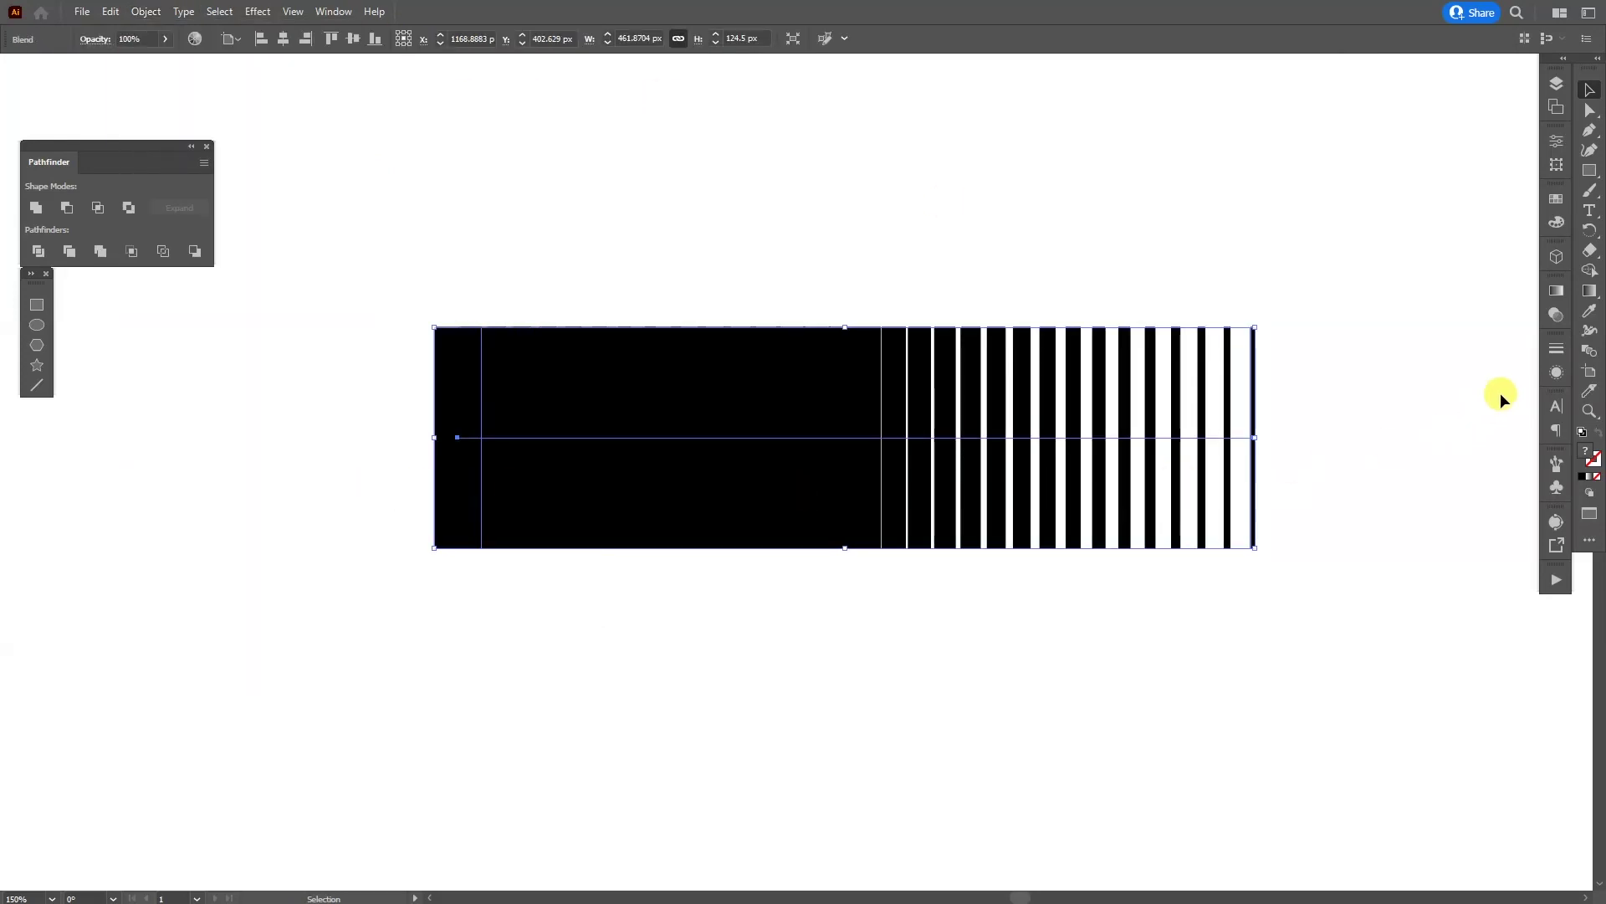
double_click(1591, 353)
click(1182, 293)
click(1197, 331)
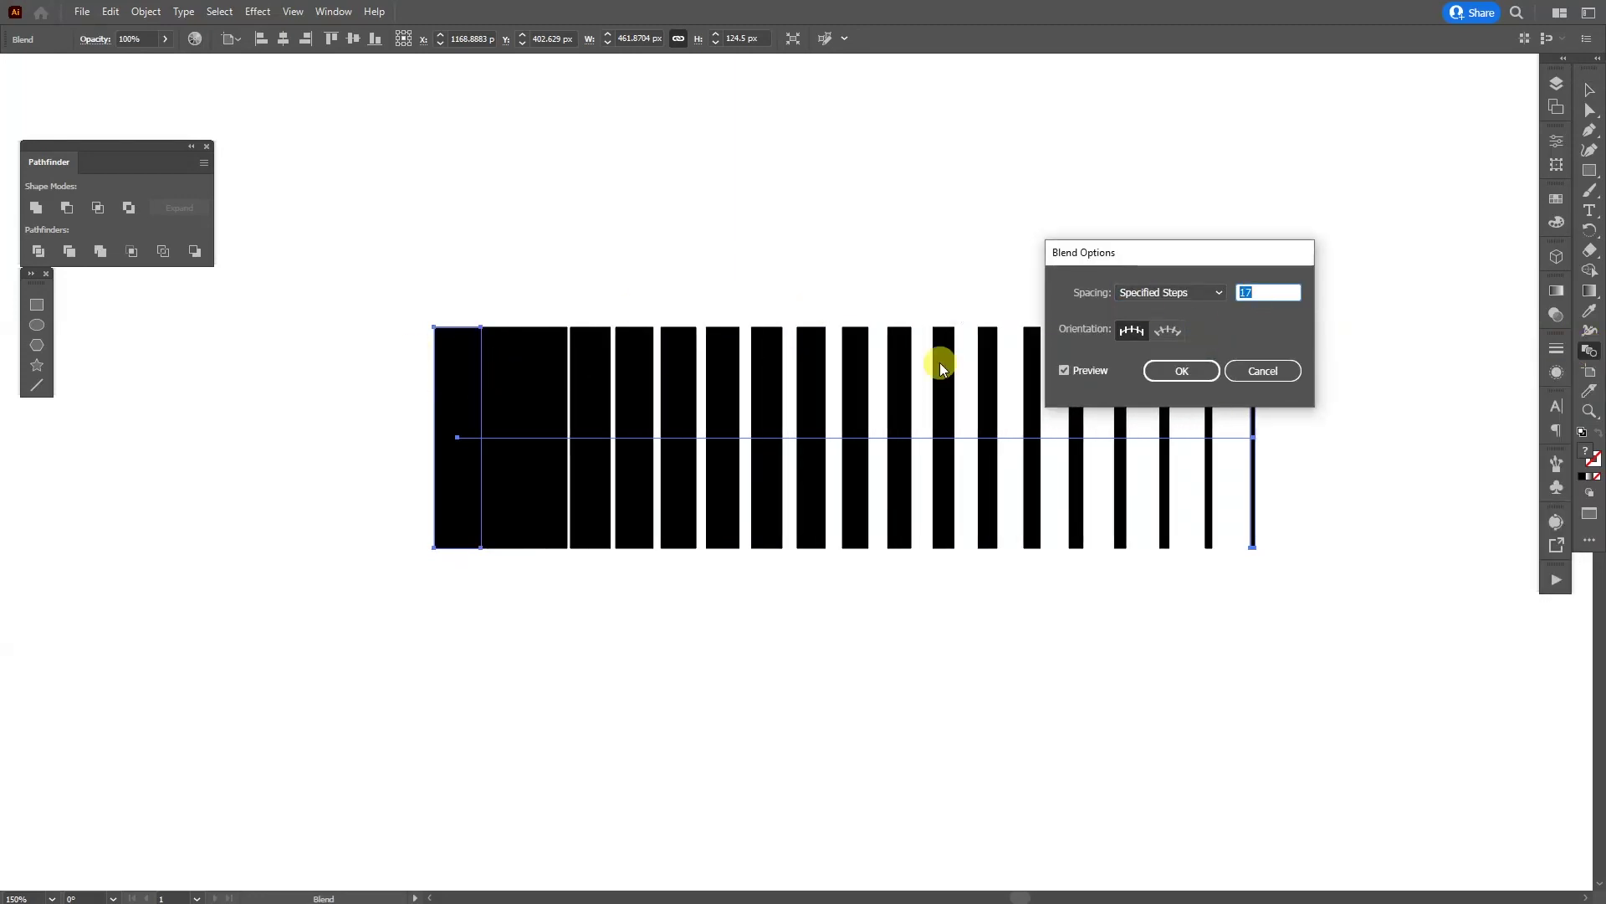
scroll(1267, 291, down, 1)
scroll(1267, 291, down, 1)
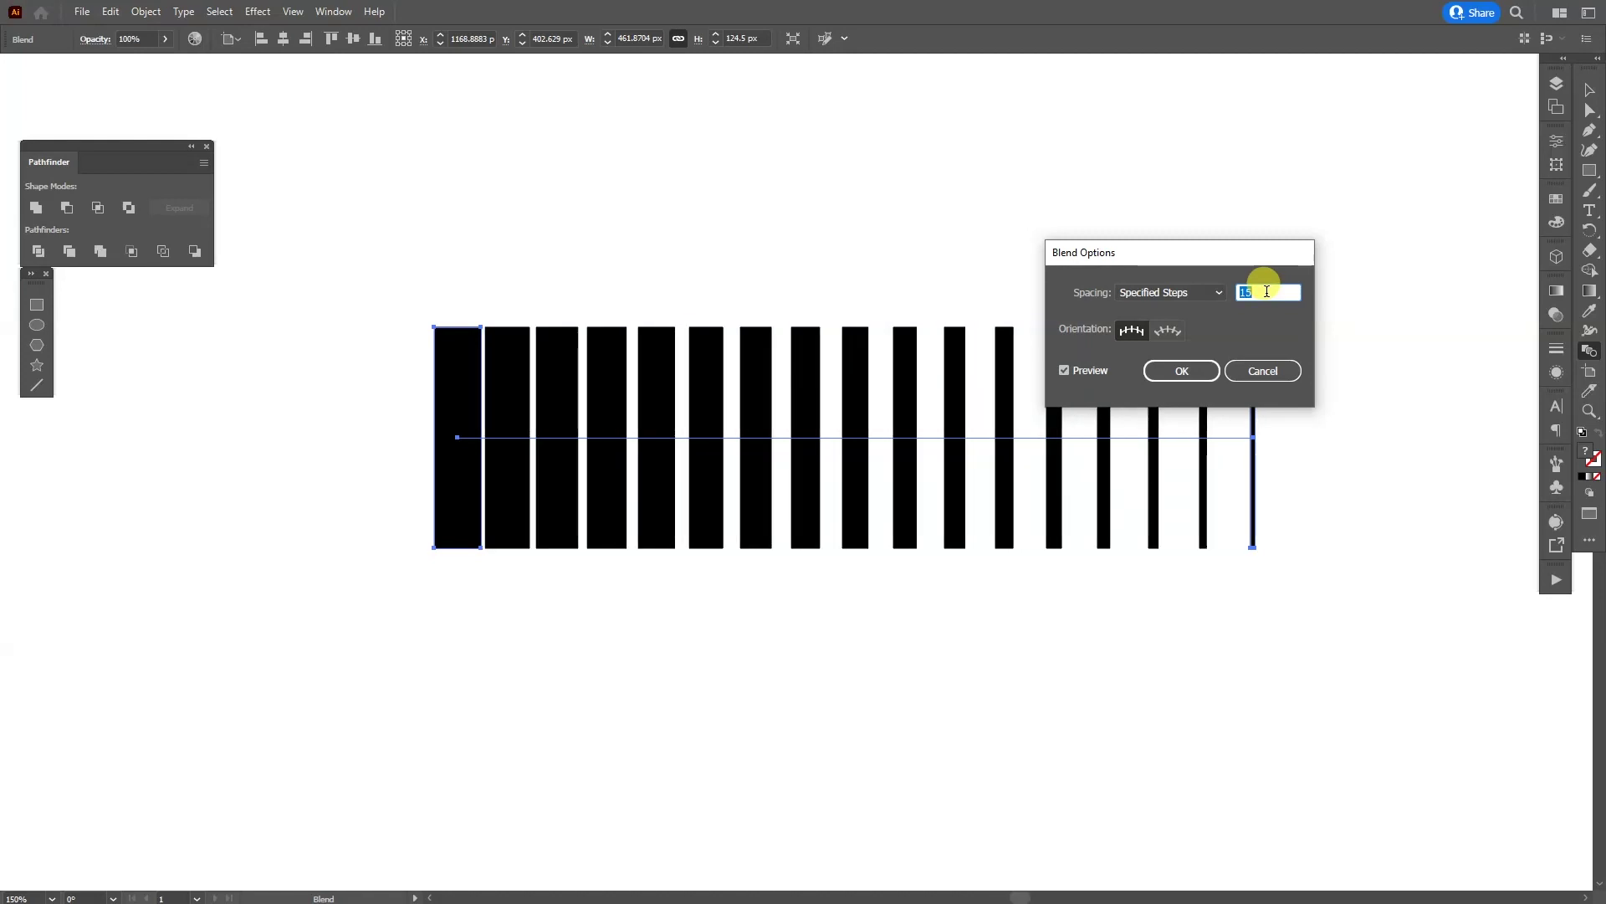
click(1195, 373)
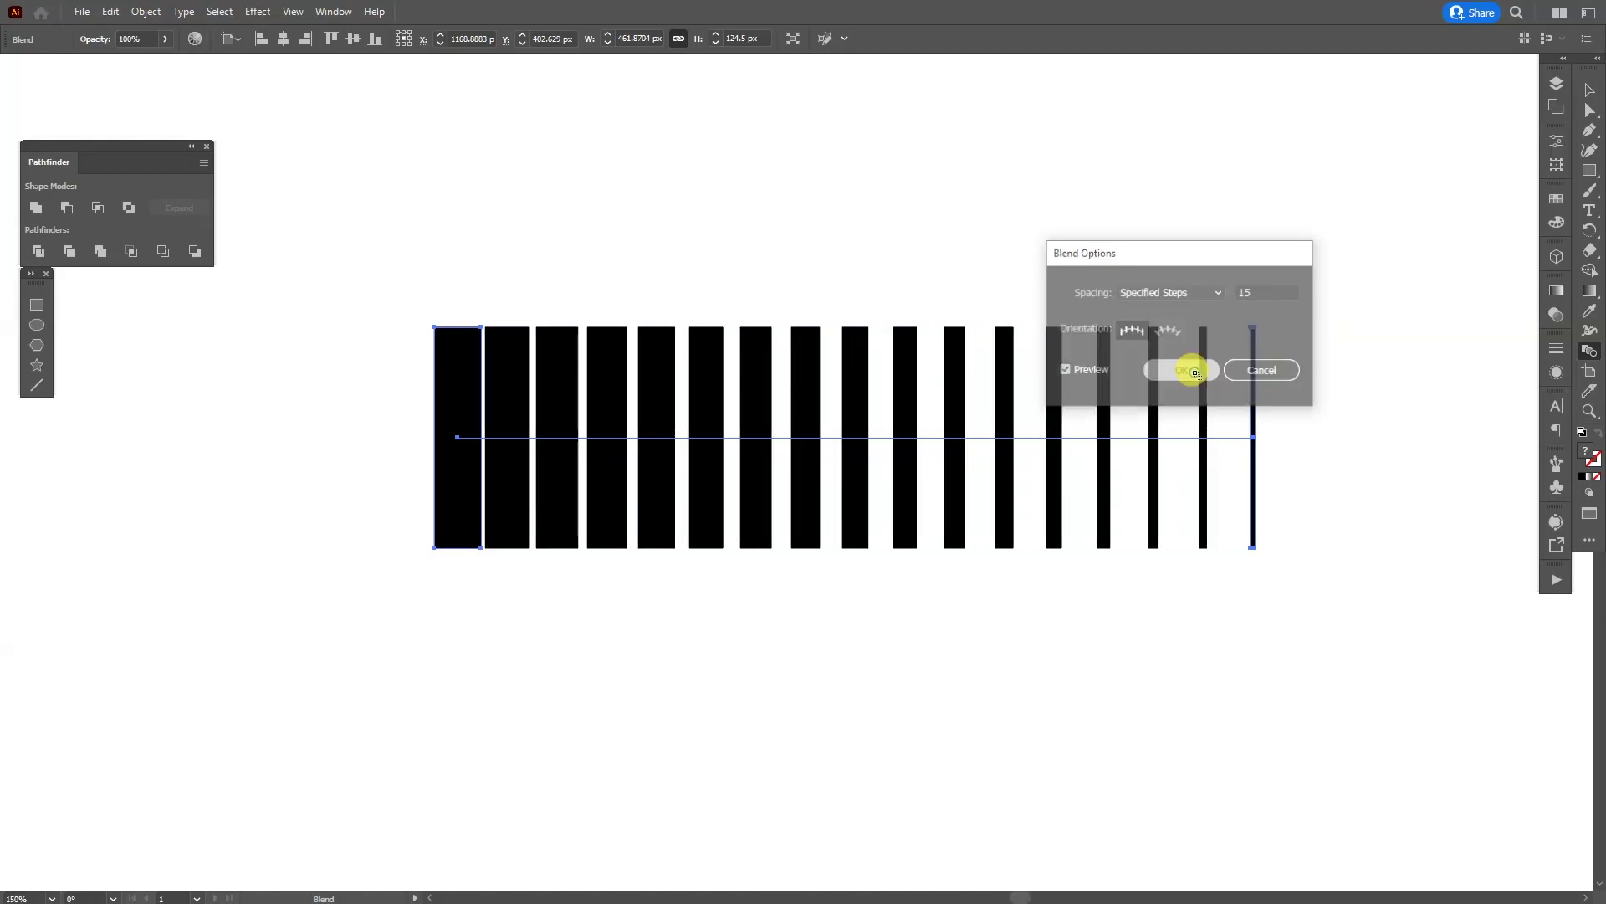
Step: Expand the blend into separate black stripes
click(146, 12)
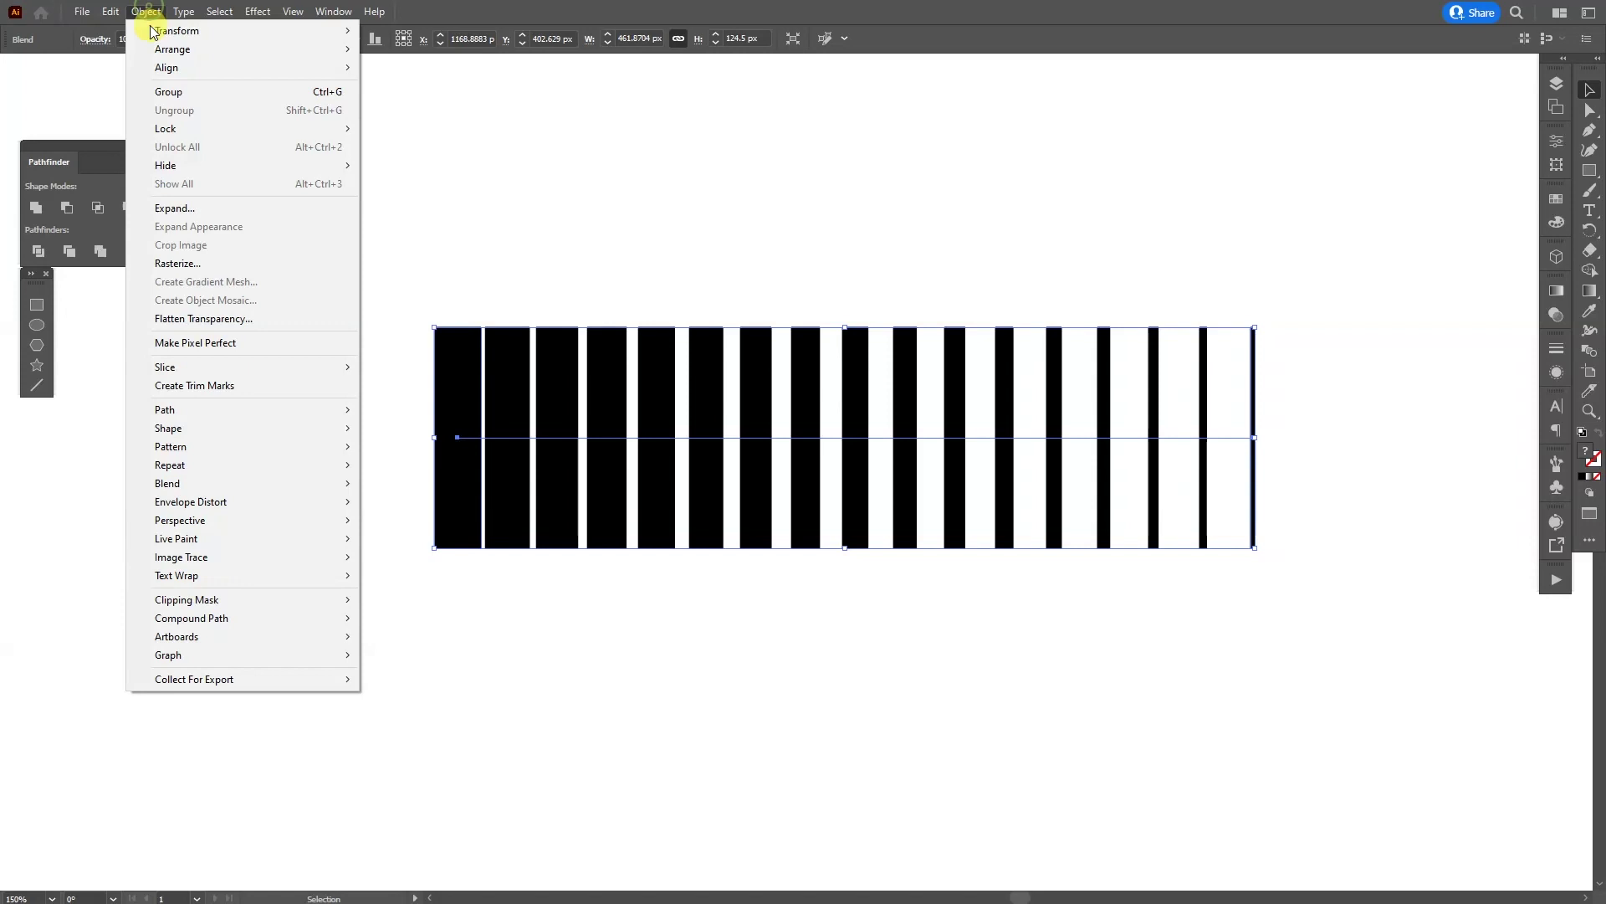
click(214, 202)
click(762, 554)
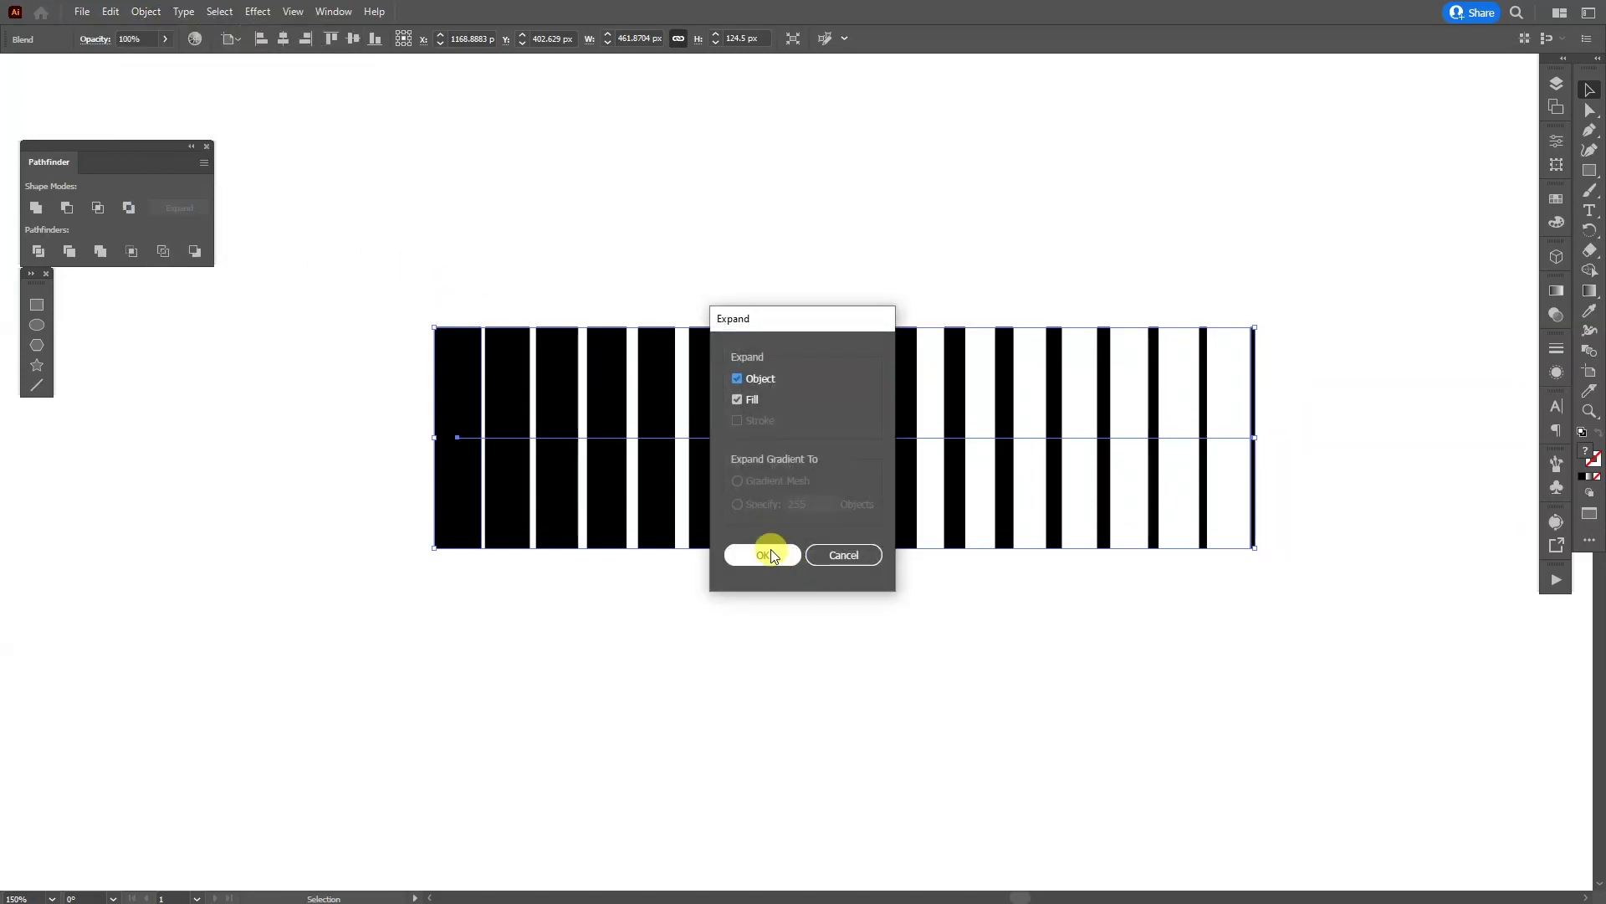
Step: Draw a new rectangle matching the bars' height near the thin end of the stripes
scroll(1175, 502, right, 3)
scroll(1023, 454, up, 5)
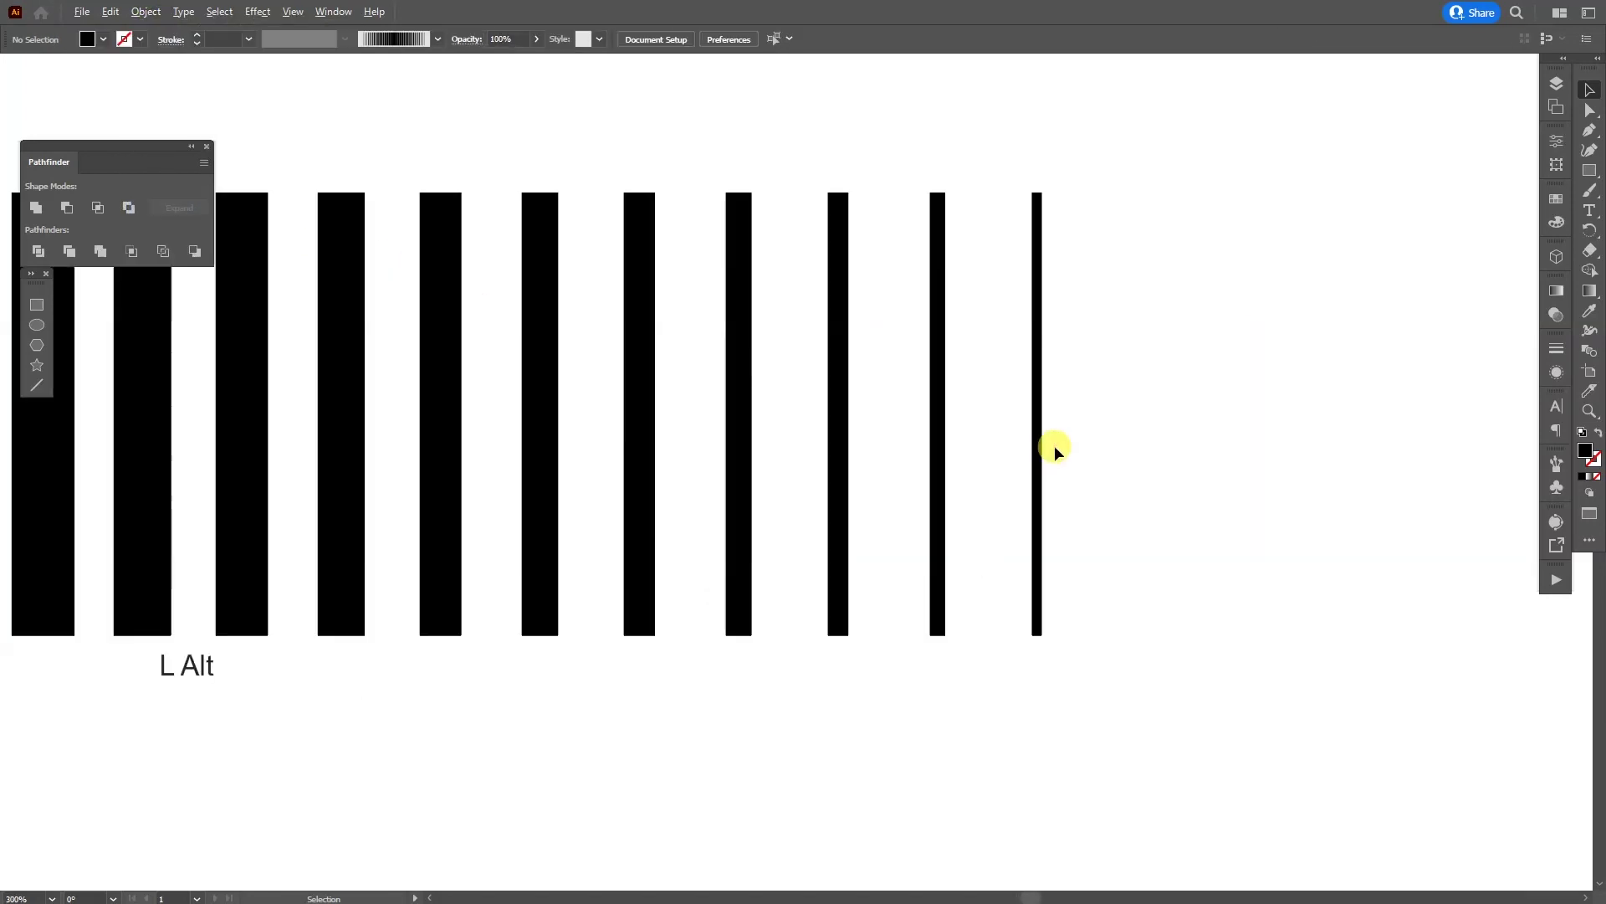
drag(1123, 430, 1087, 509)
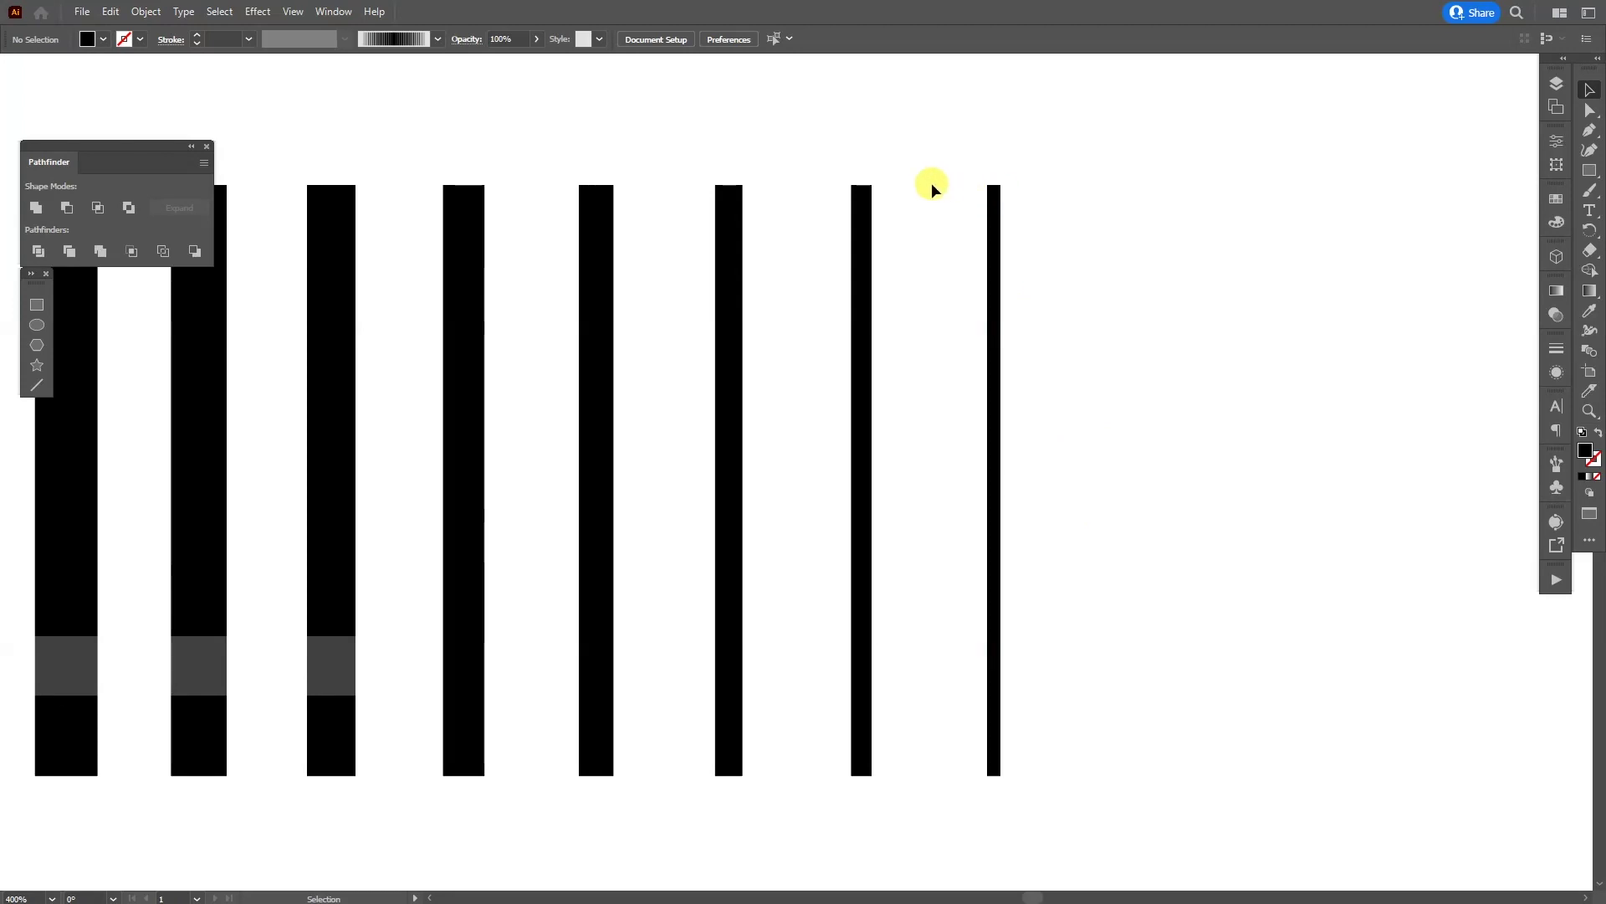
drag(1177, 491, 1153, 396)
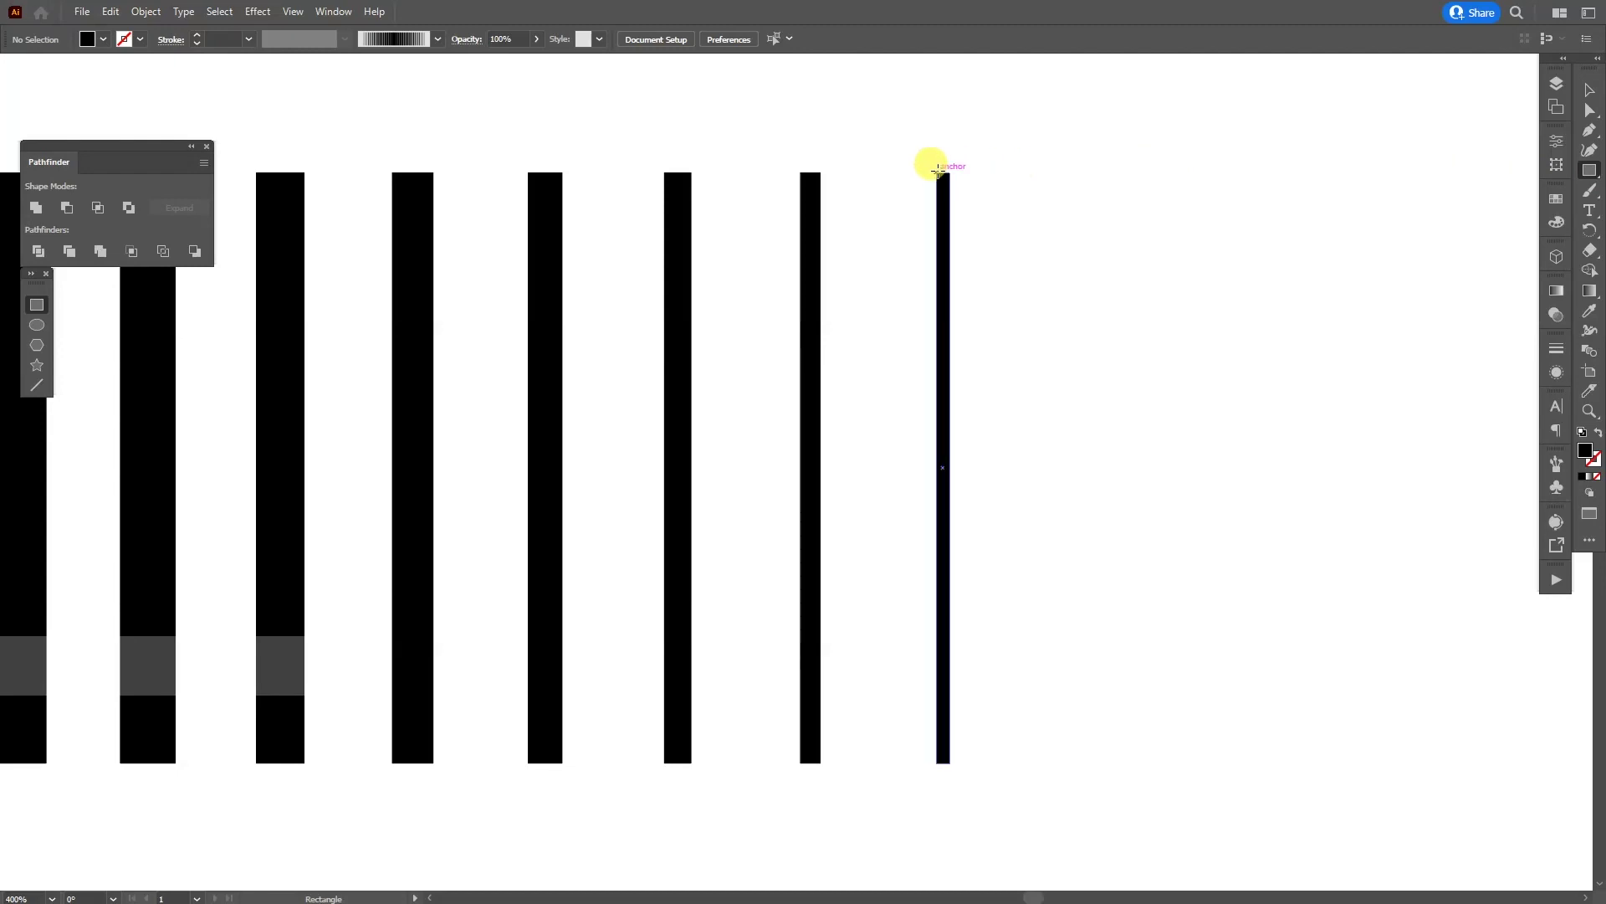
drag(939, 170, 821, 763)
scroll(912, 679, up, 1)
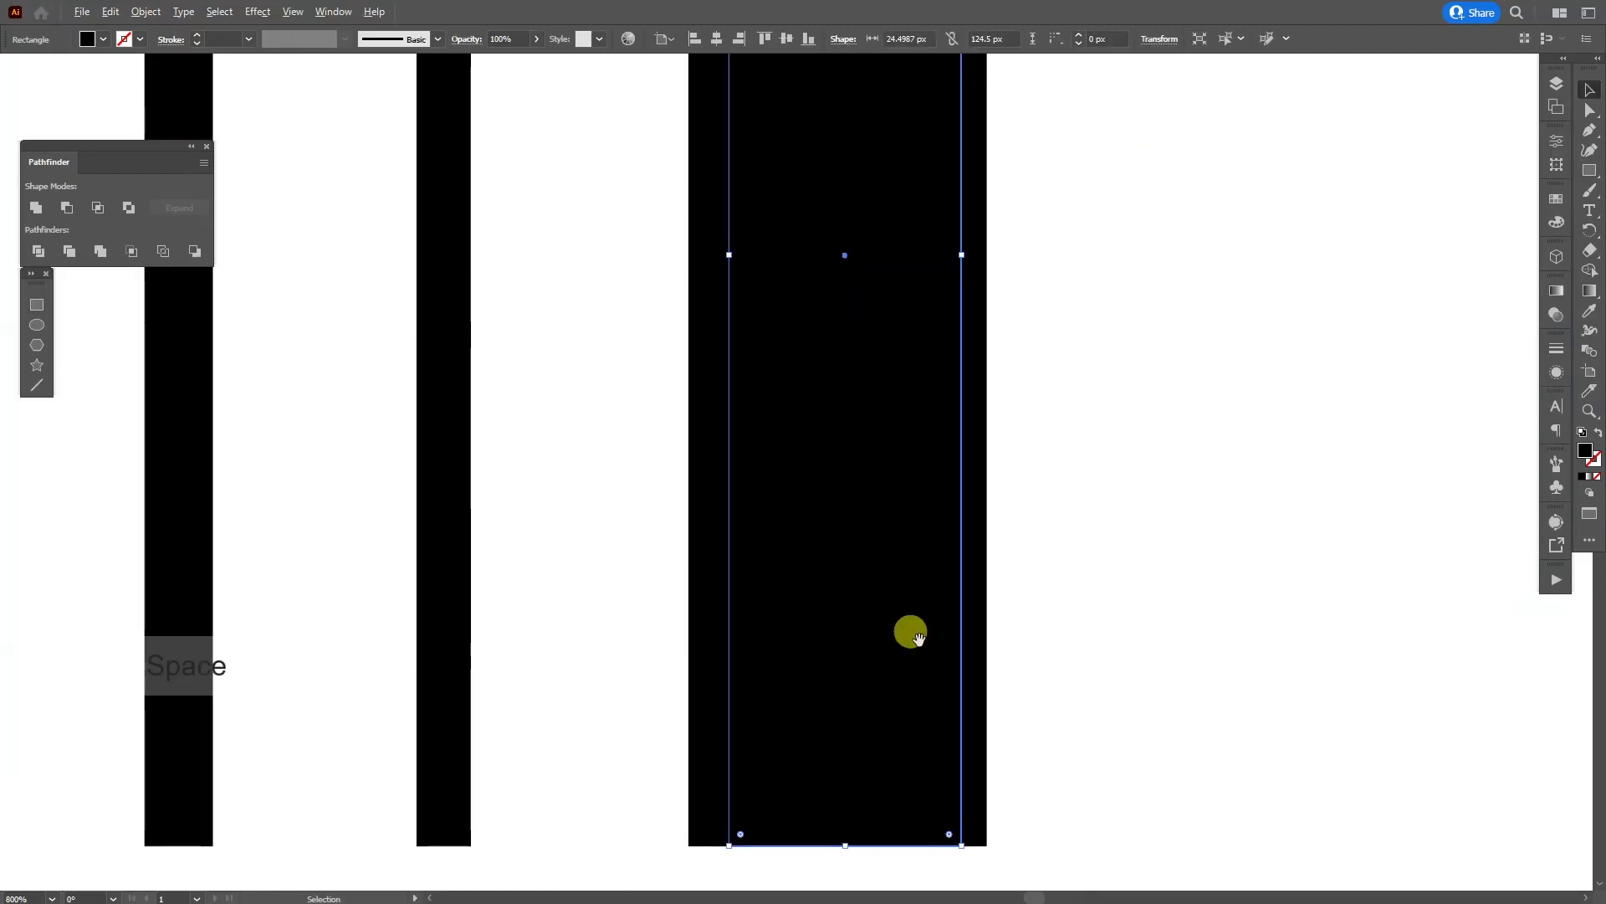
scroll(911, 633, down, 1)
Step: Move the rectangle against the thinnest bar and narrow it to 12.25 px wide
drag(845, 607, 1040, 617)
scroll(1019, 484, right, 1)
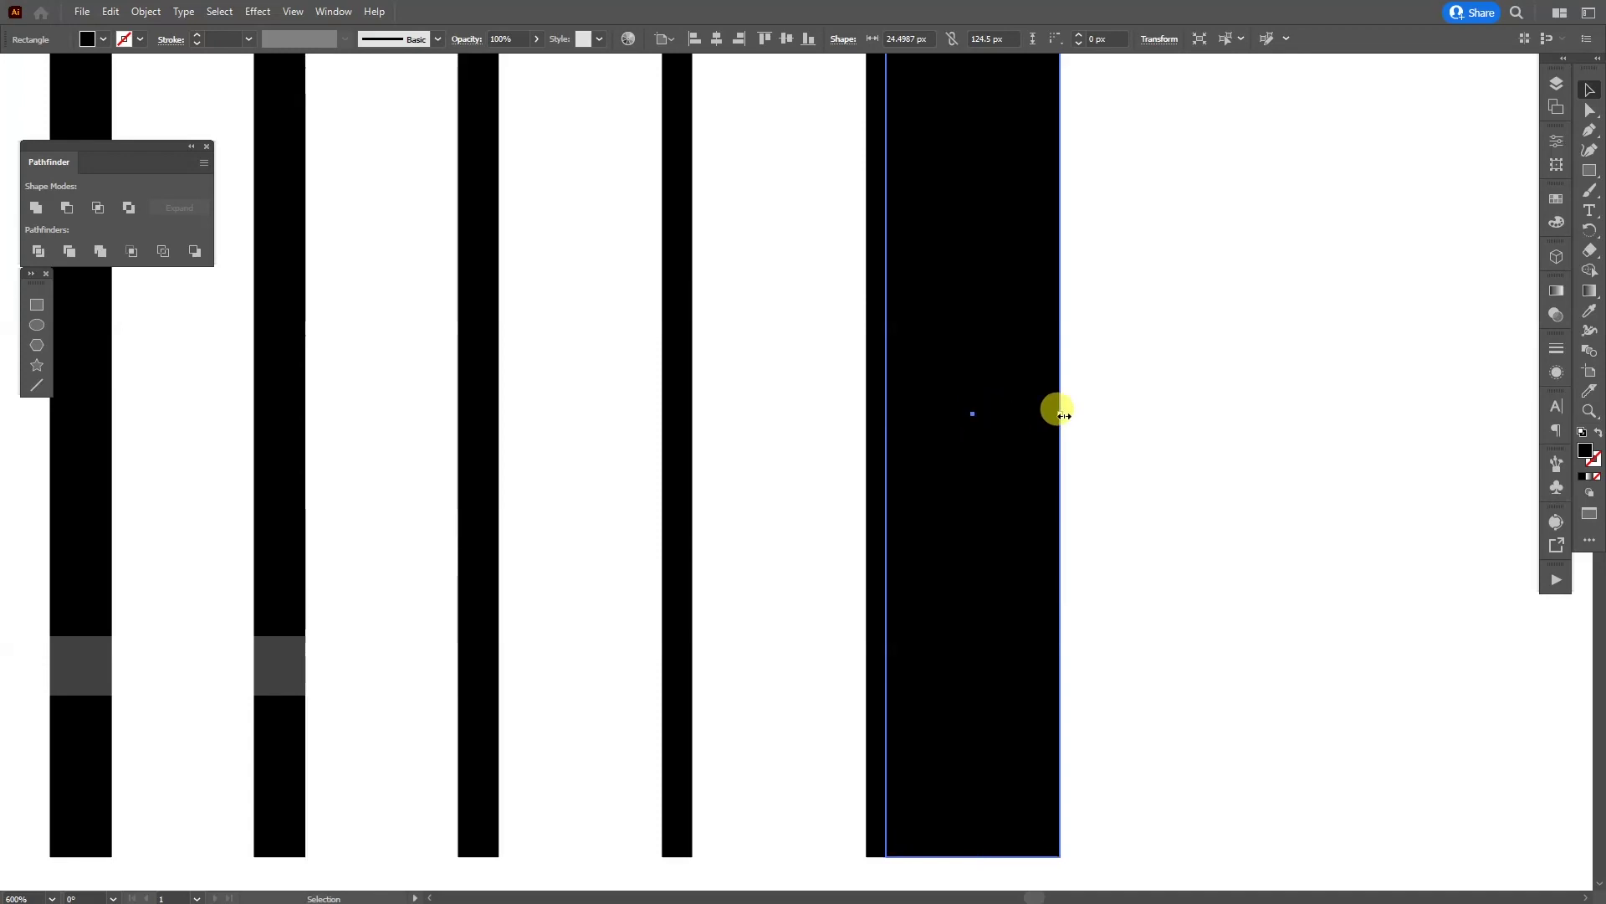
drag(1063, 415, 1103, 434)
scroll(1057, 438, down, 3)
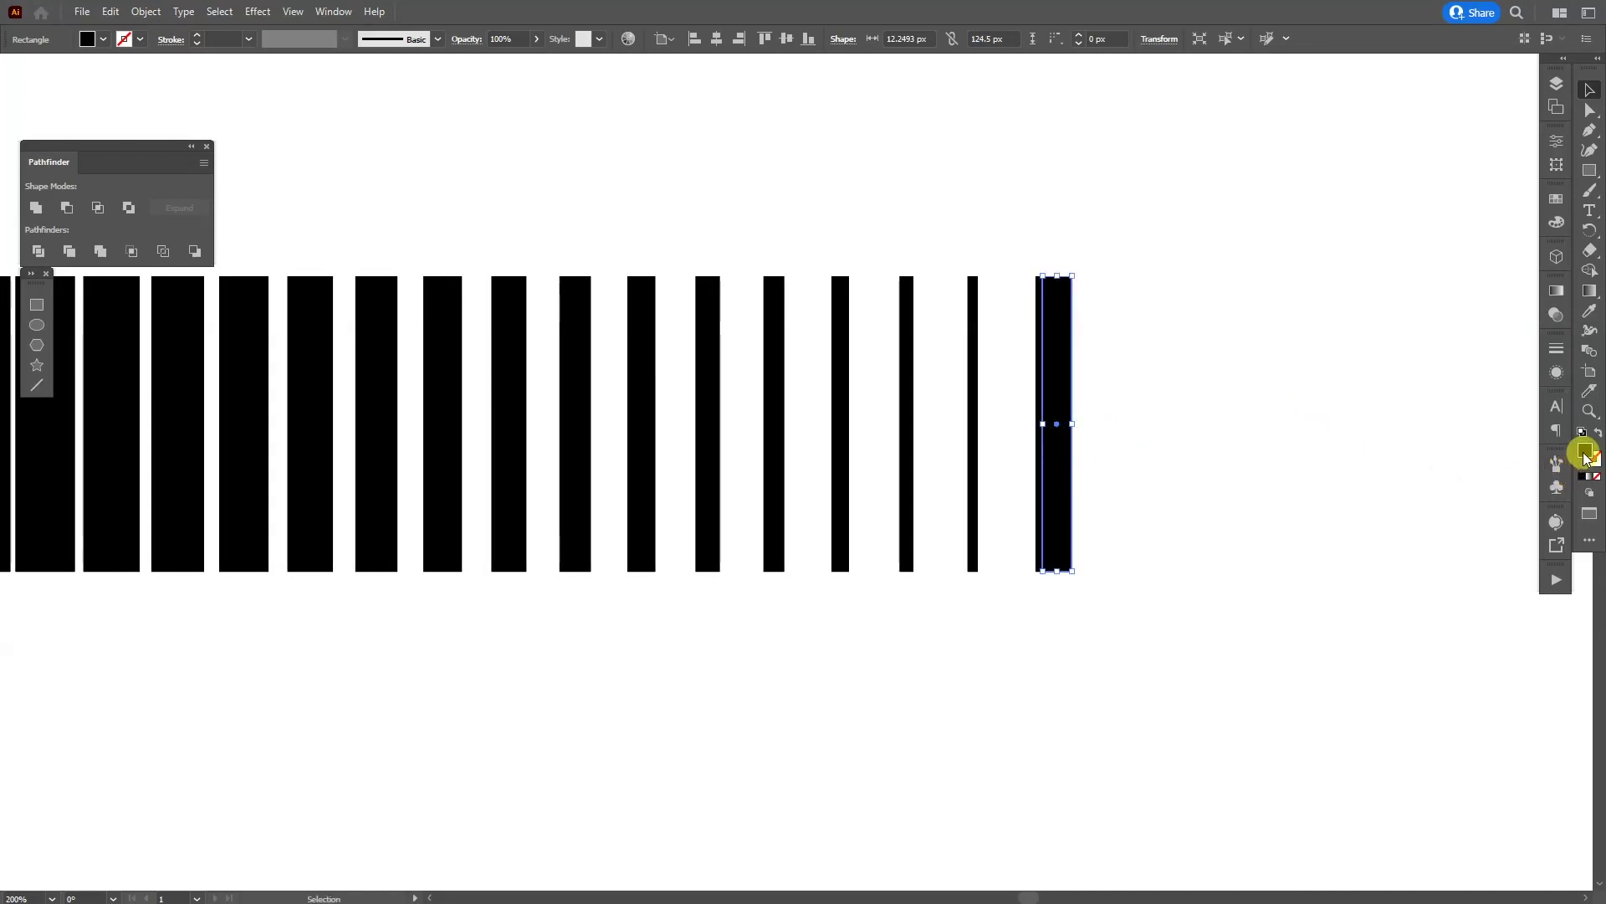
Step: Remove the spacer rectangle's fill and group all the bars together
click(1595, 476)
click(1273, 476)
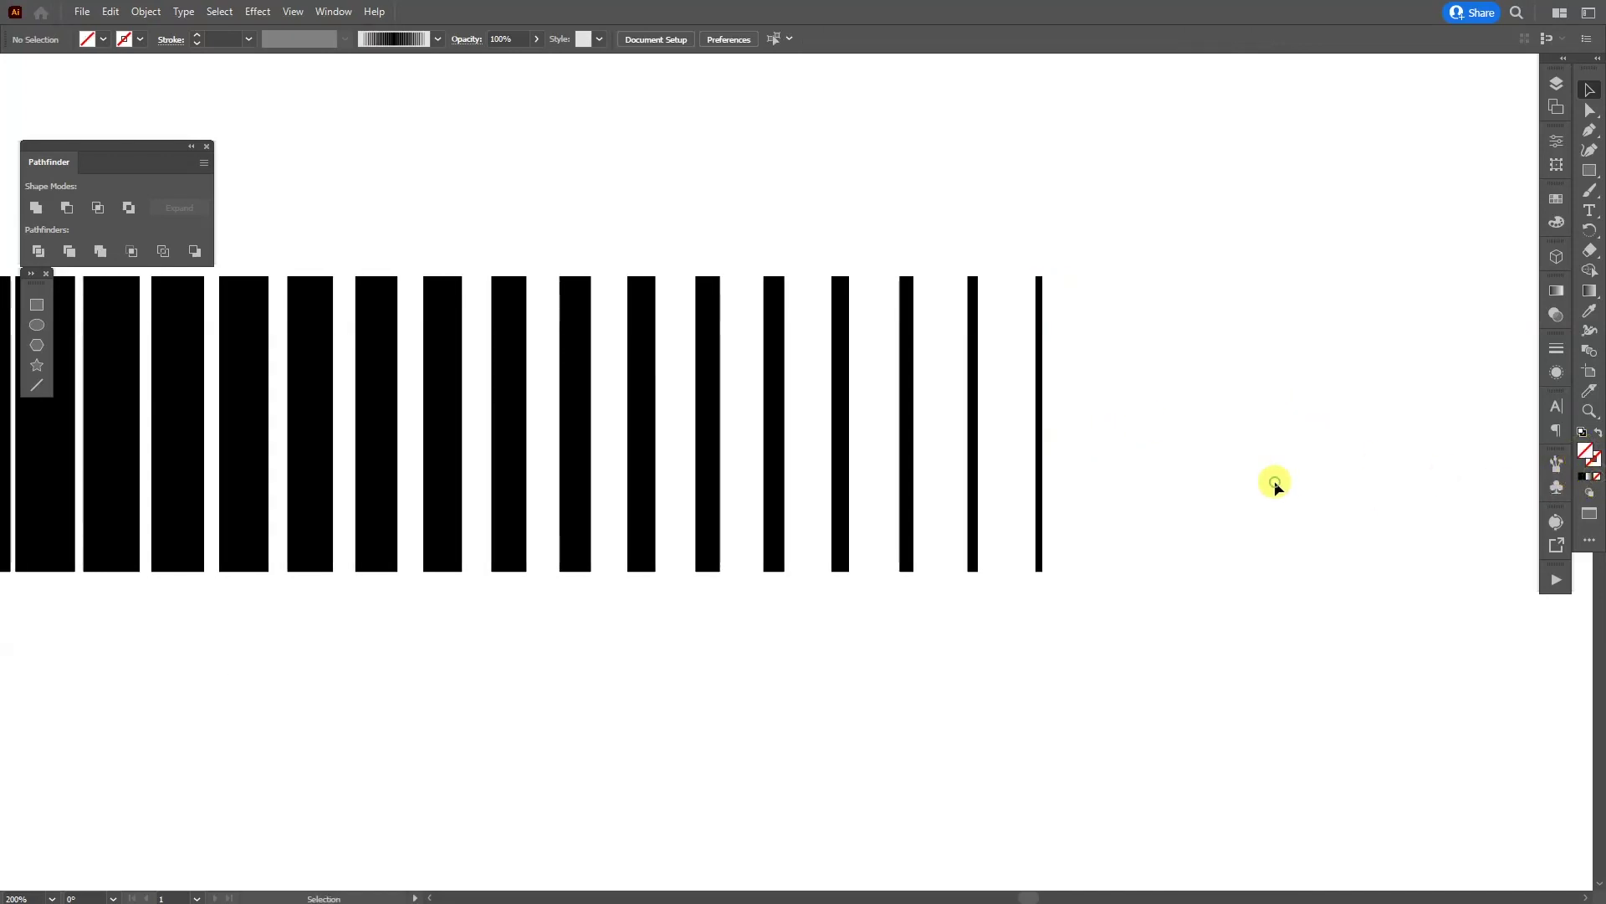
scroll(1272, 477, down, 1)
drag(1301, 373, 789, 459)
right_click(681, 381)
click(723, 508)
Step: Copy the bar group to the left, rotate it 180°, and align the mirrored copy
scroll(871, 359, down, 1)
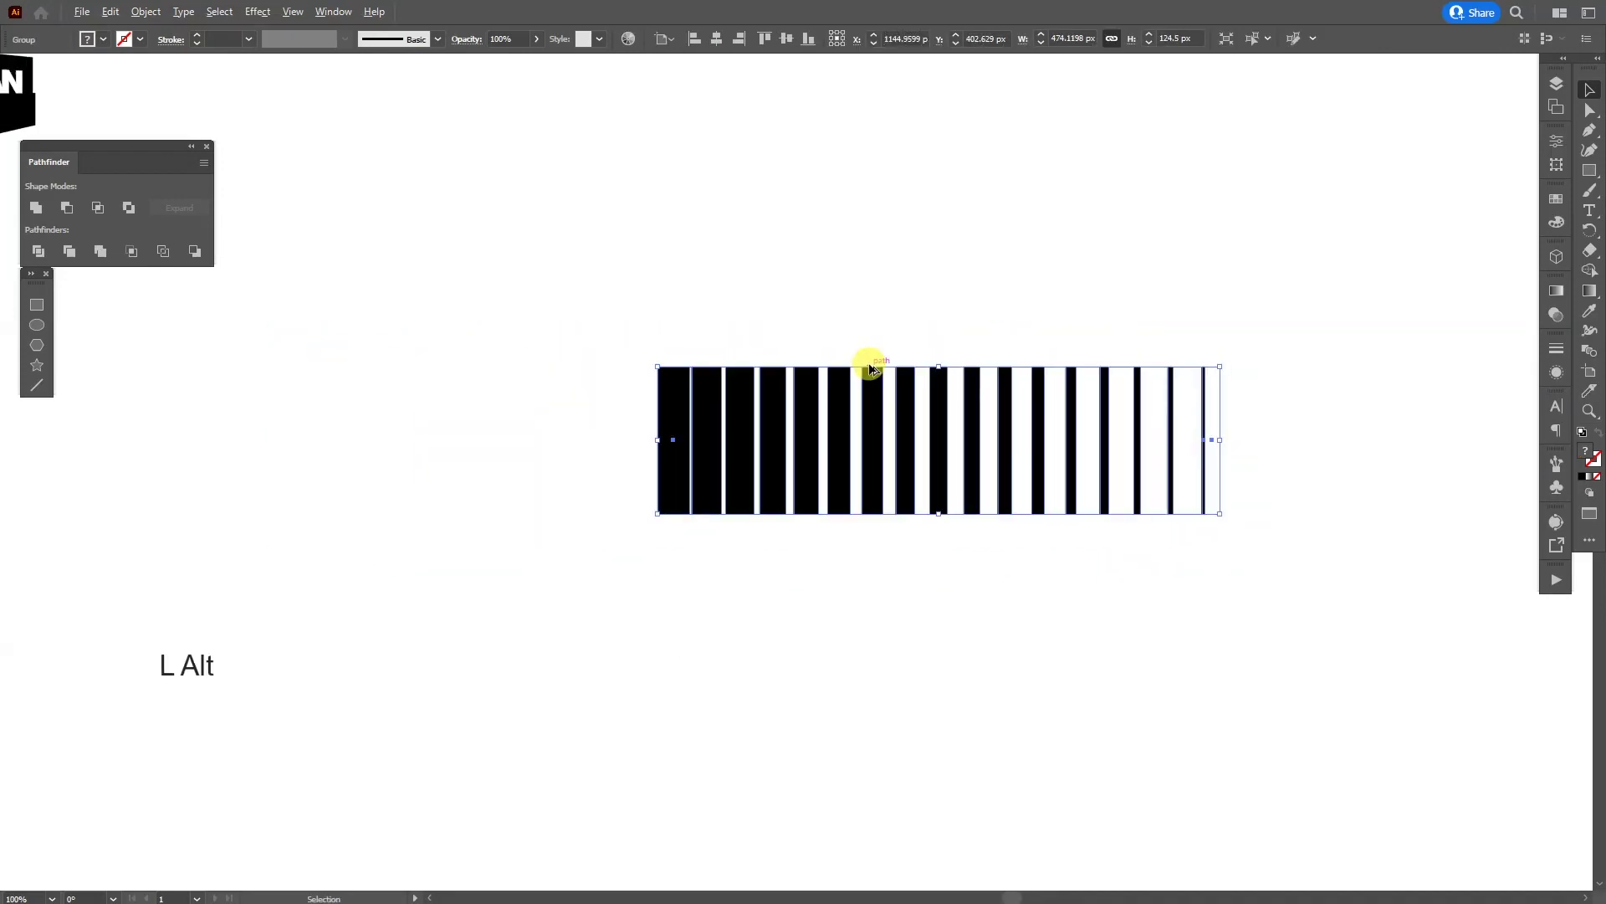
drag(876, 413, 453, 407)
drag(794, 357, 384, 468)
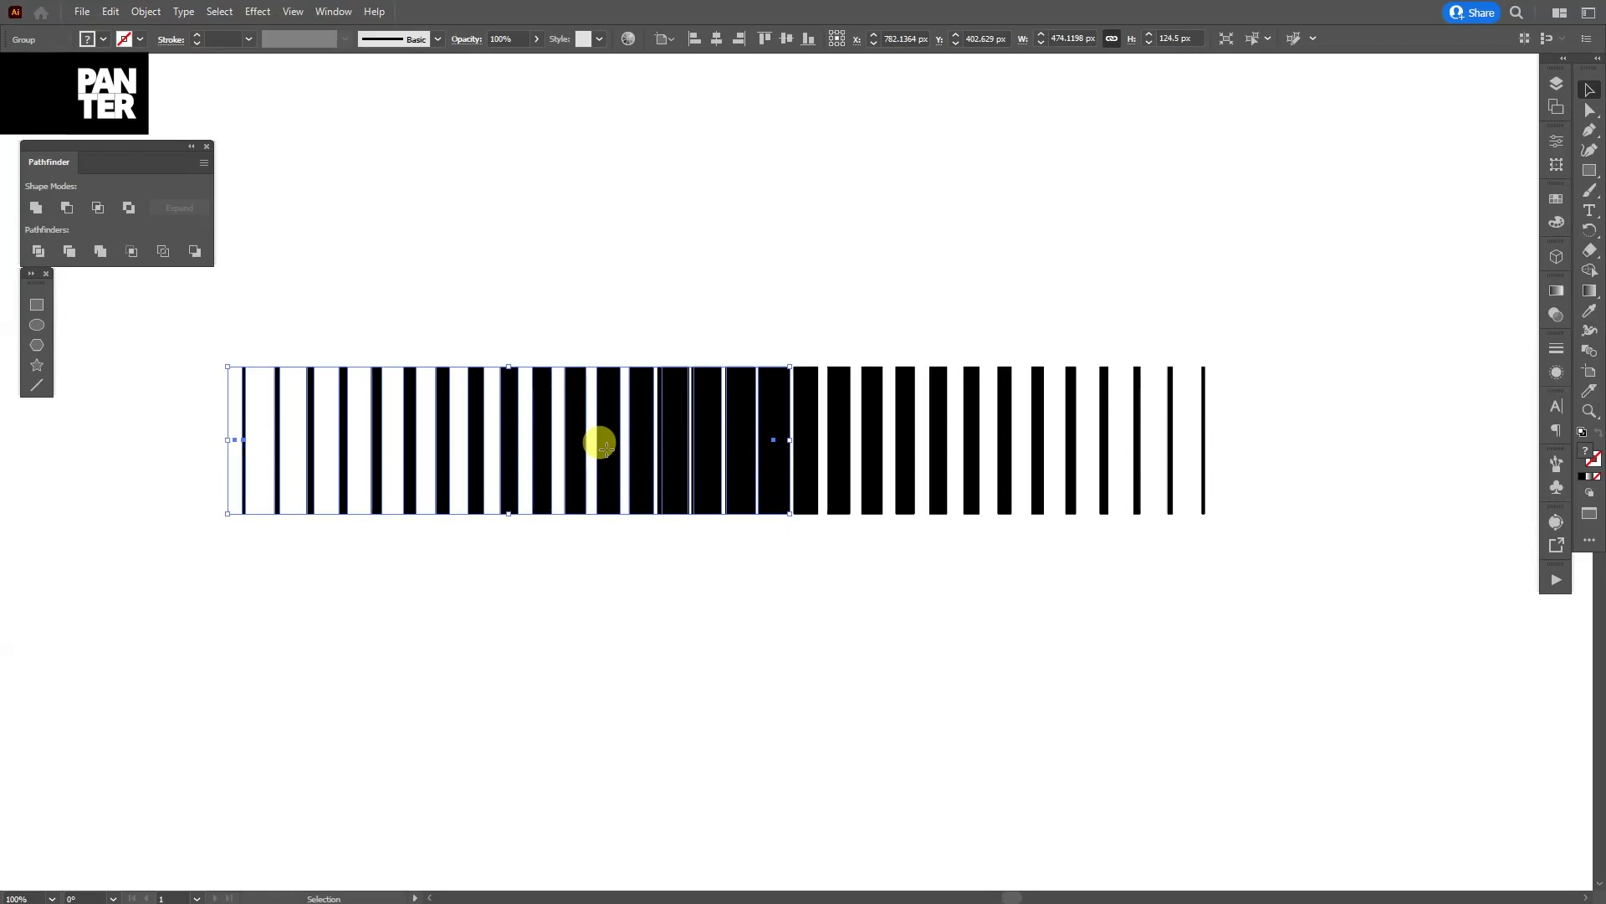
drag(599, 441, 517, 438)
scroll(645, 417, up, 3)
drag(796, 542, 847, 563)
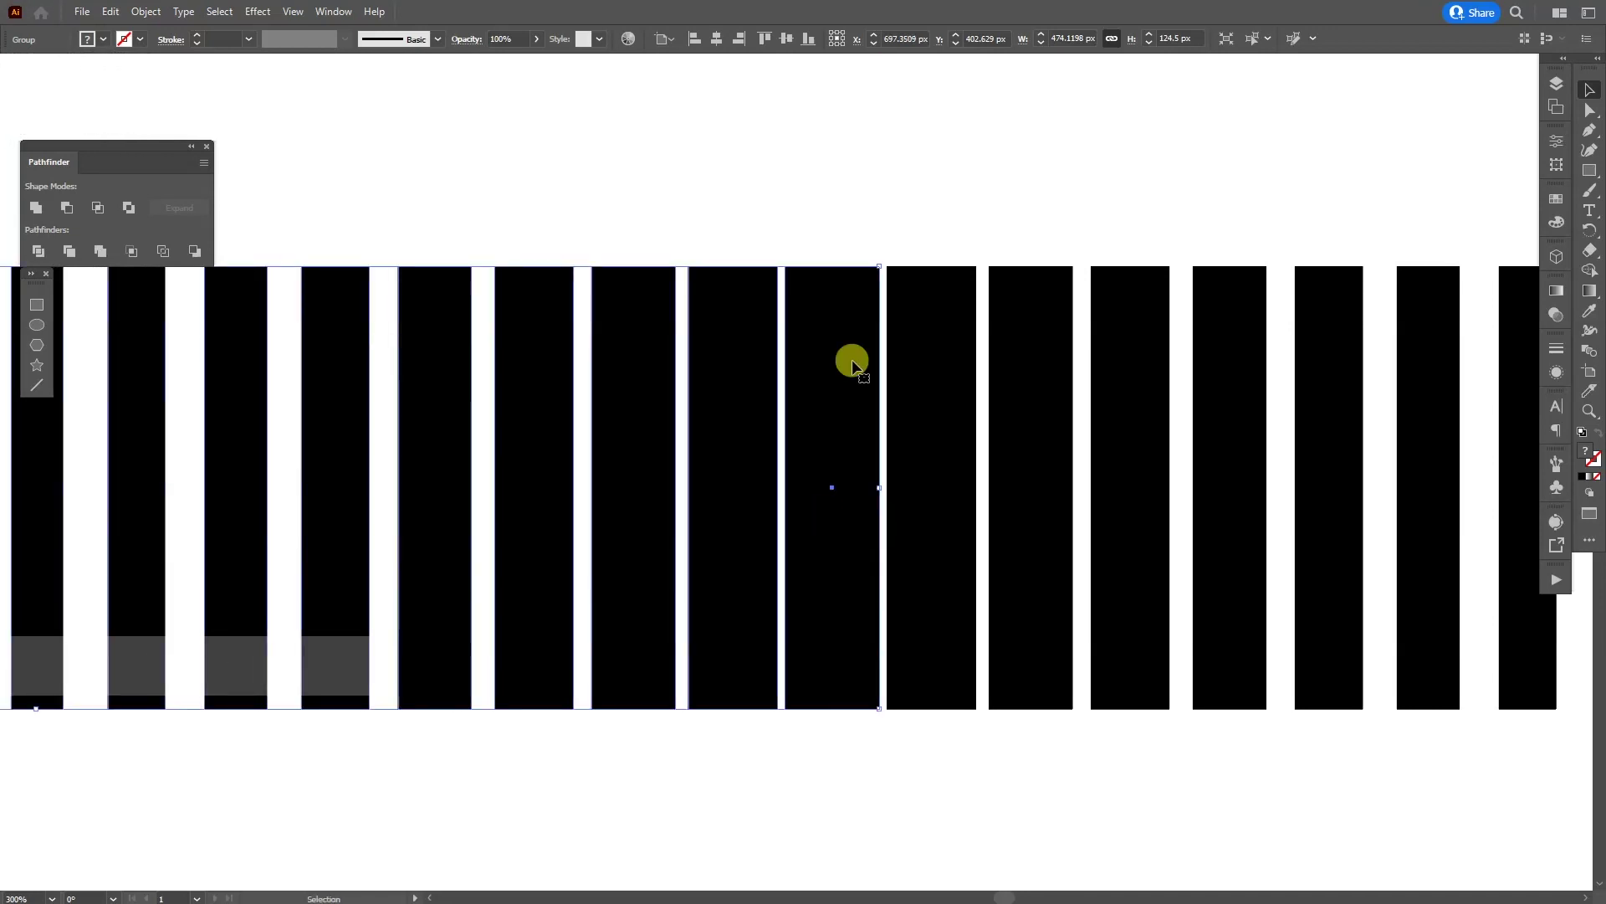
Step: Clear the selection and check a single bar with the Direct Selection tool
scroll(837, 243, up, 2)
drag(839, 350, 872, 441)
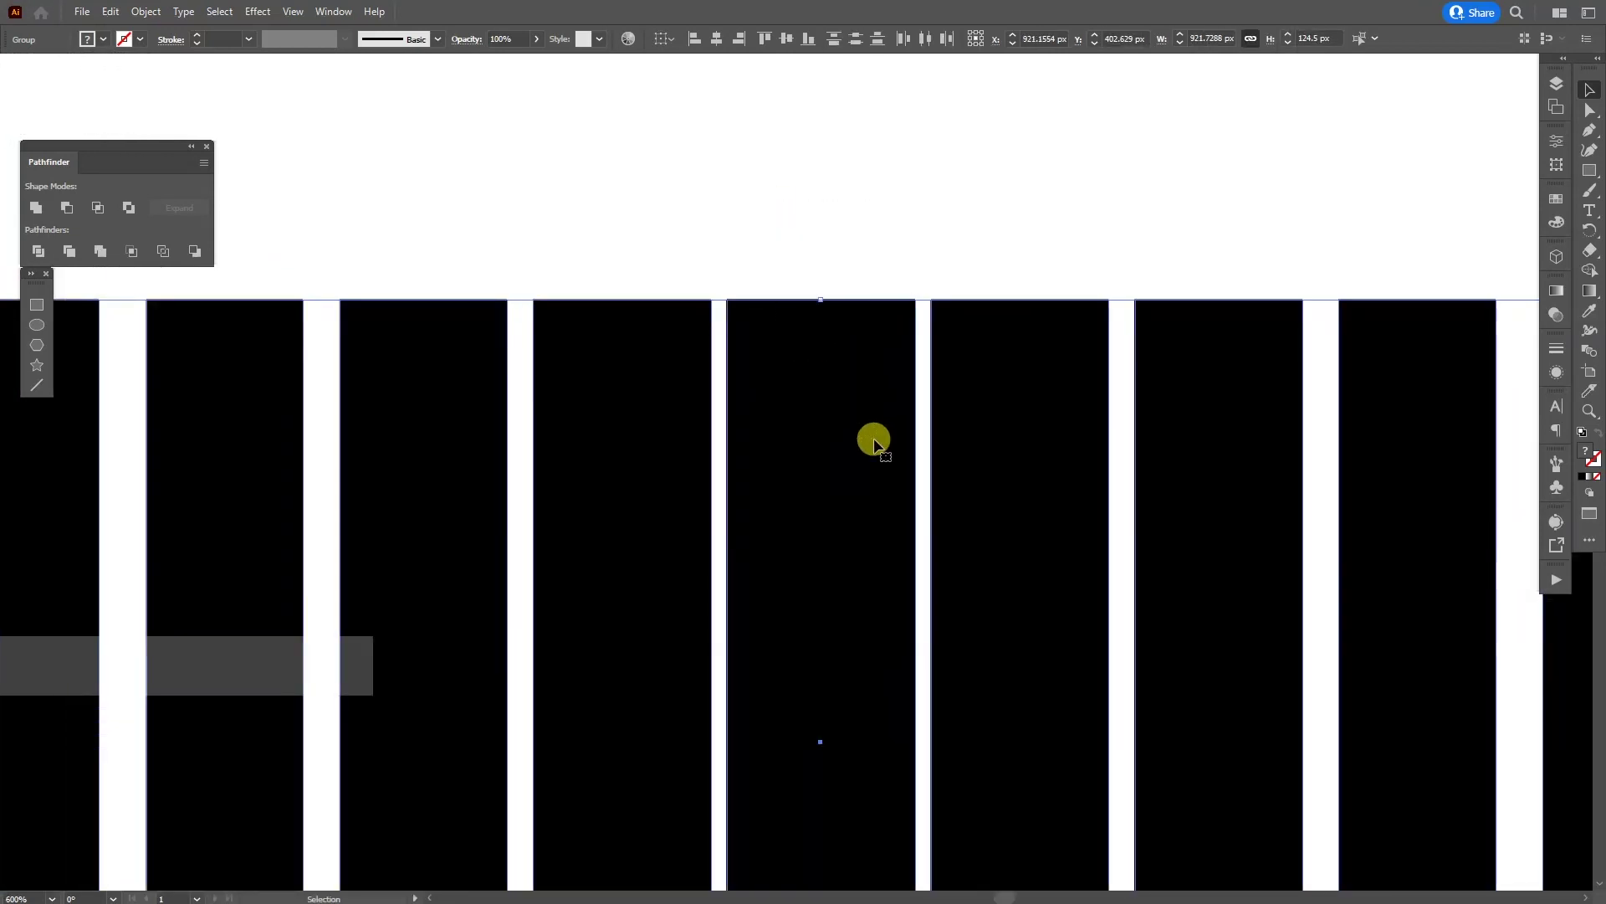
scroll(872, 441, down, 2)
scroll(864, 405, up, 1)
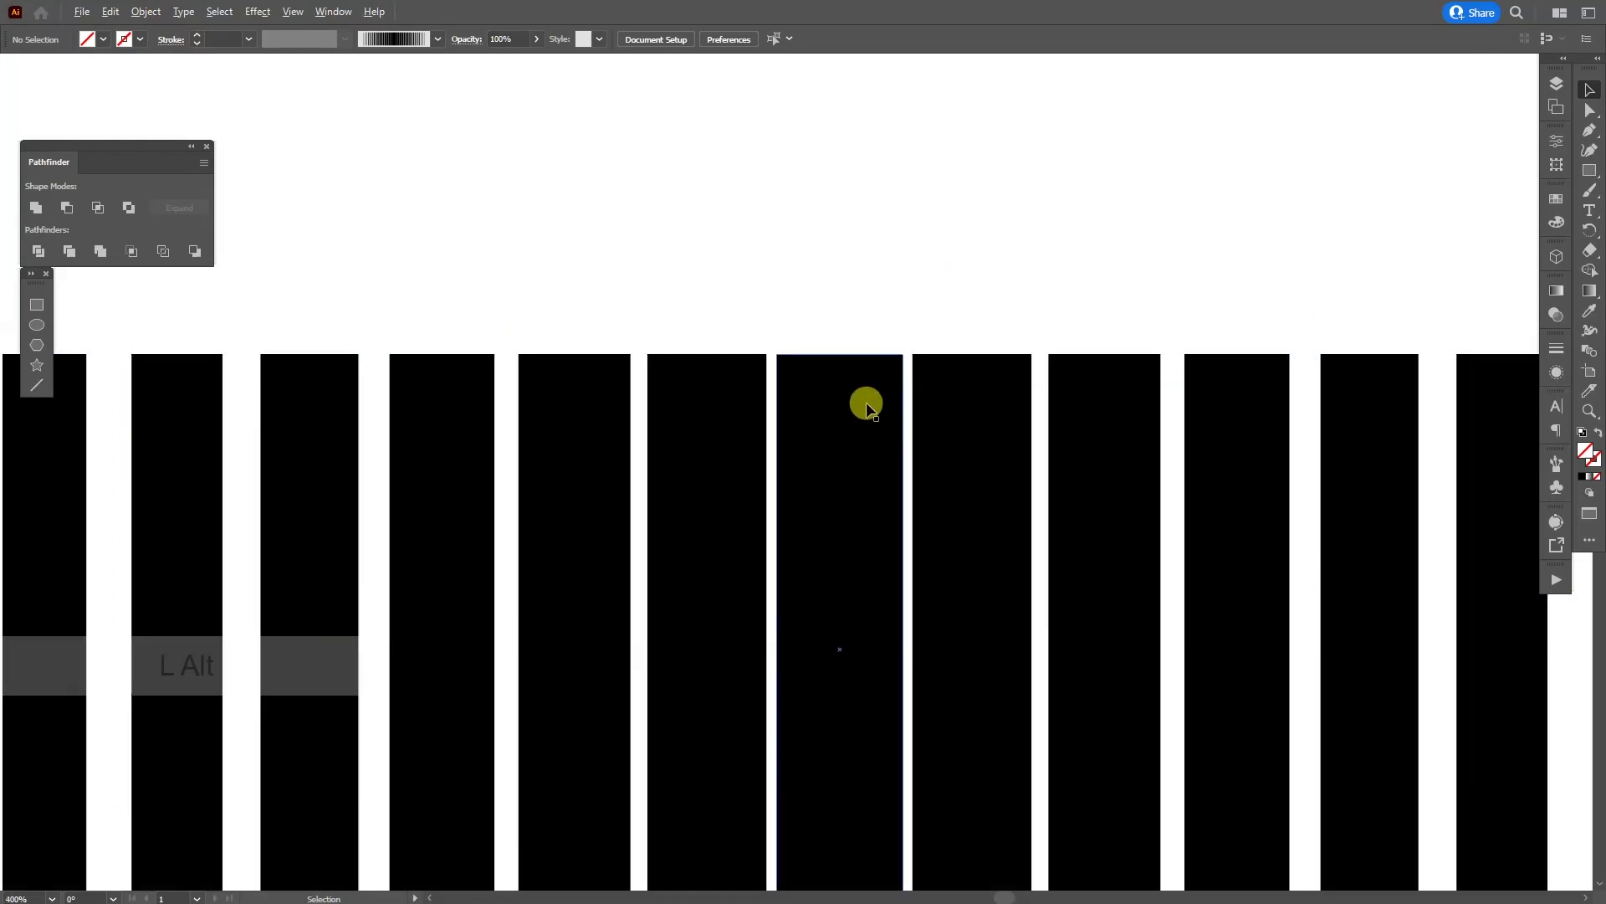
drag(860, 405, 862, 404)
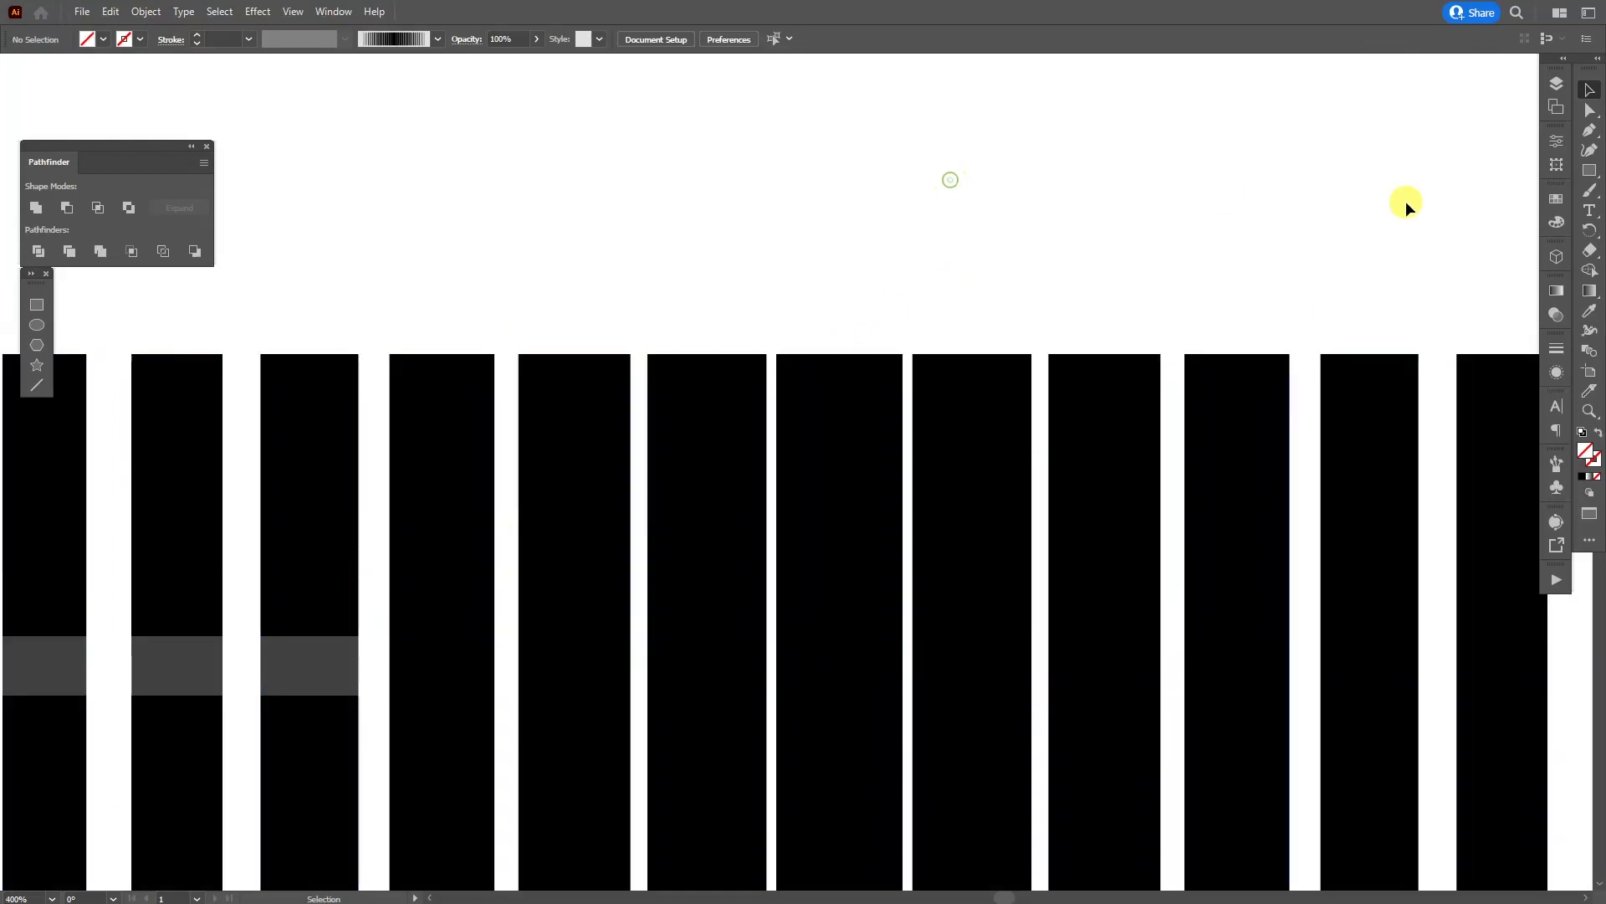
click(1593, 111)
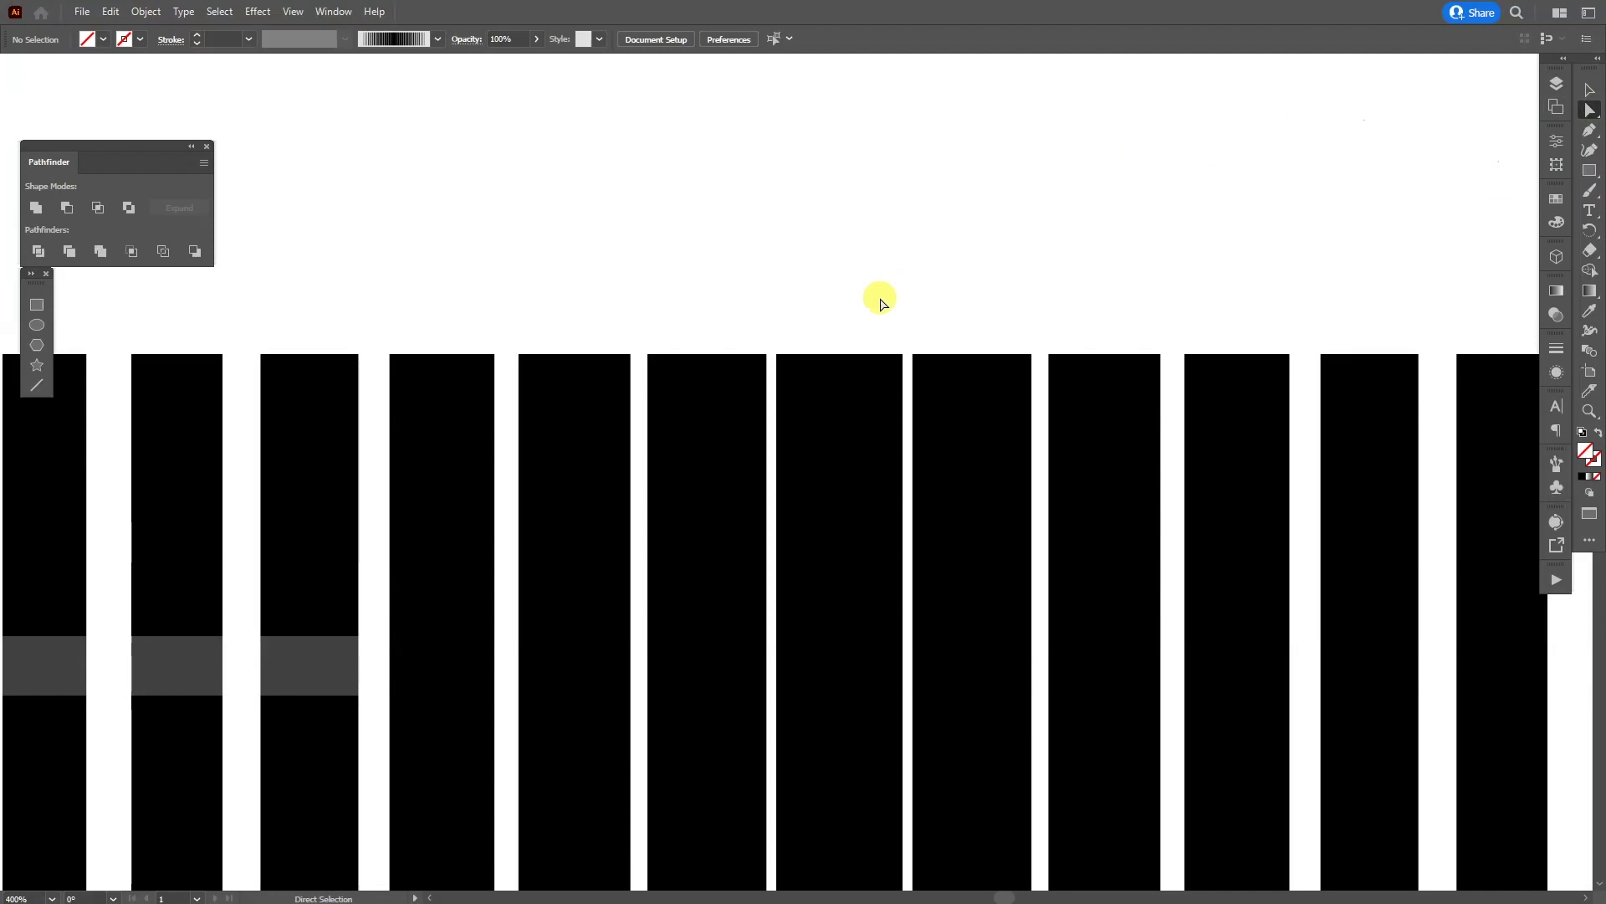
click(840, 421)
key(ctrl+shift+a)
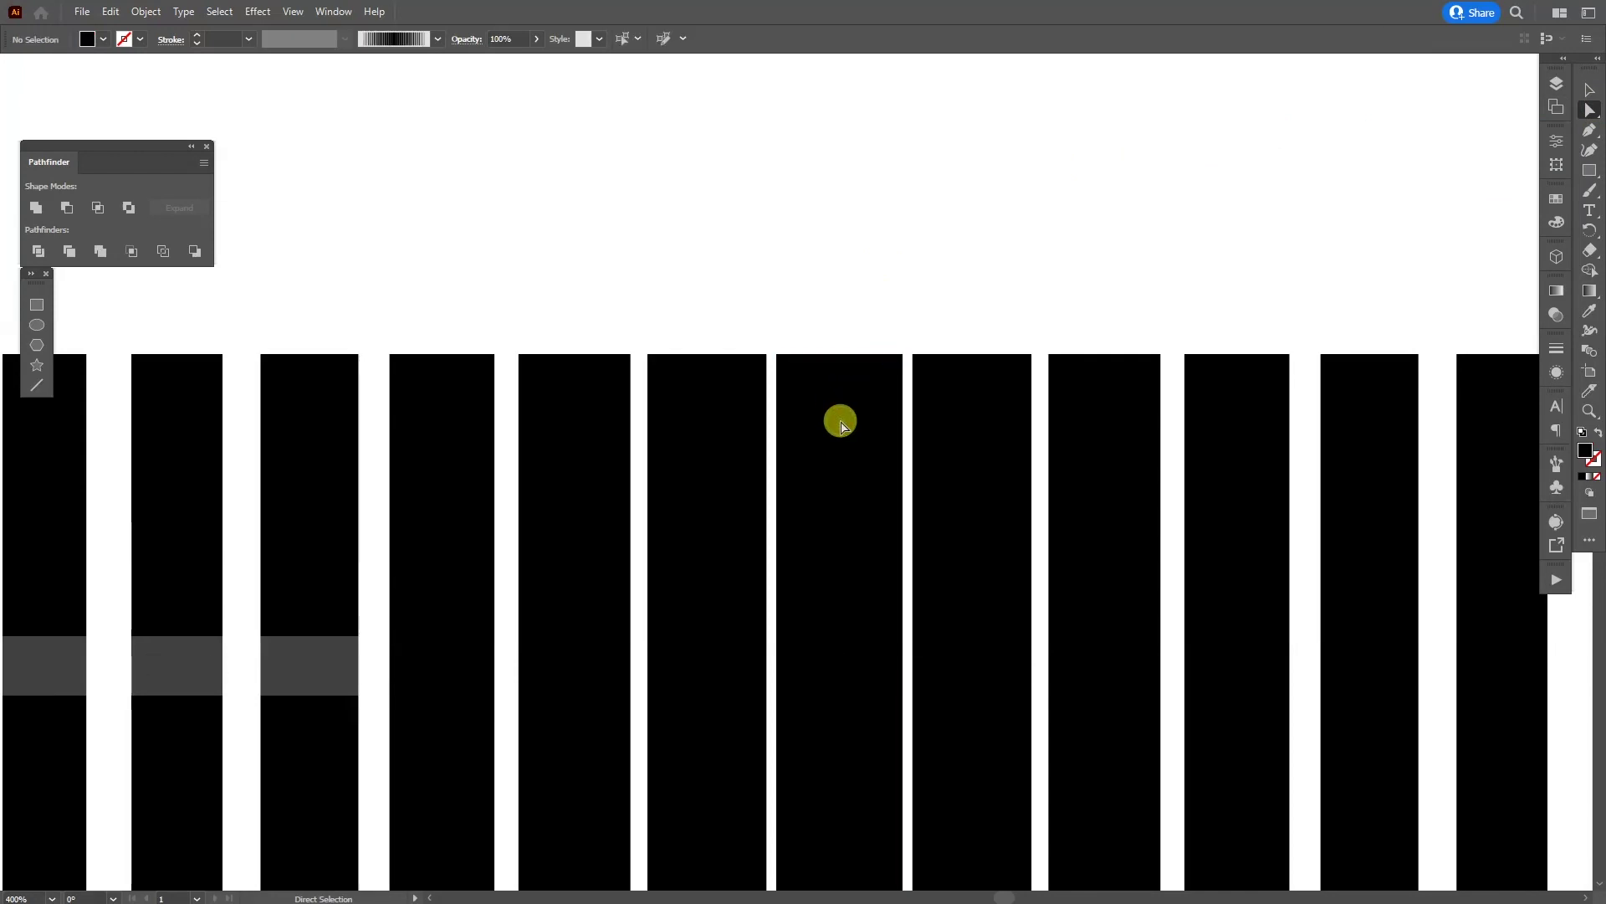
Step: Group all stripes into one symmetrical set about 921.73 px wide and show the Brushes panel
key(ctrl+1)
key(v)
drag(1054, 631, 675, 430)
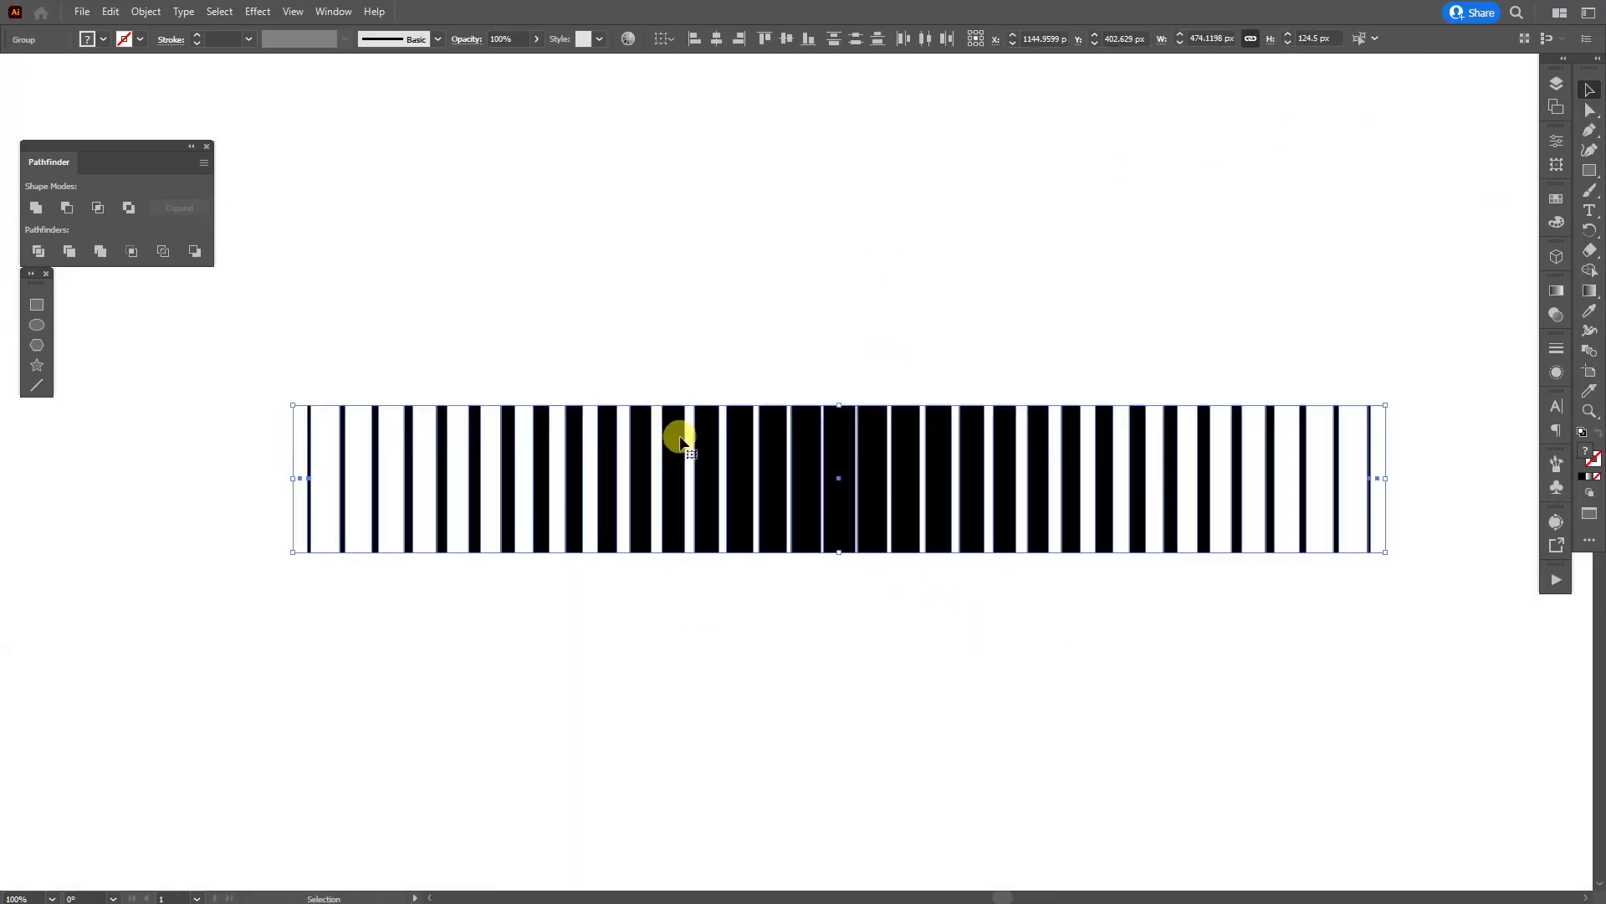
right_click(682, 444)
click(726, 563)
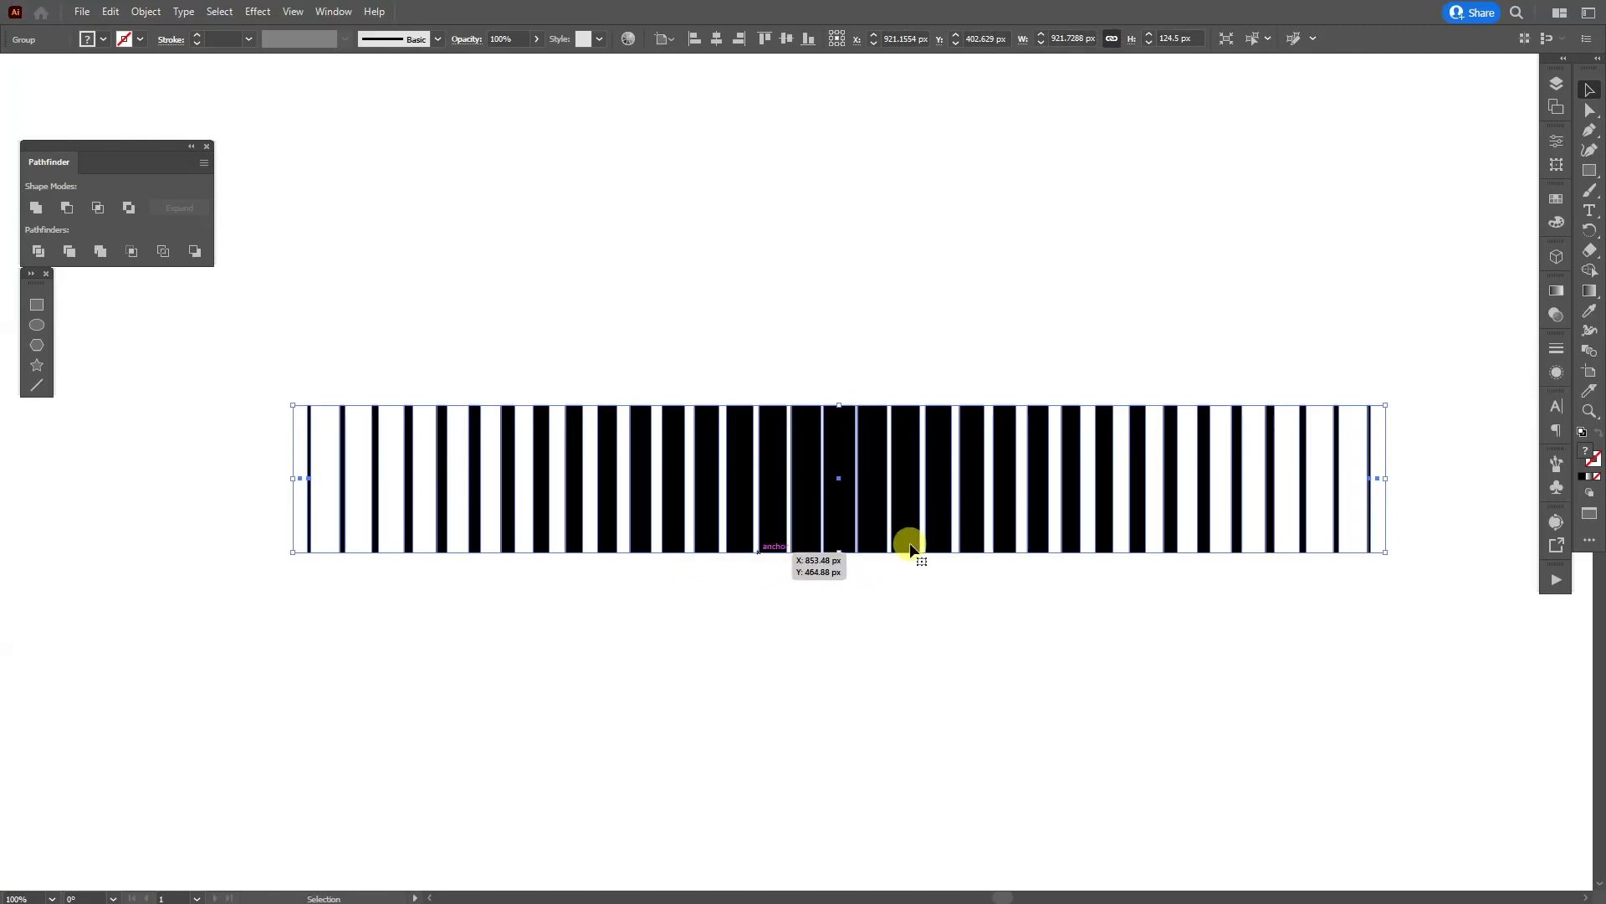
click(1557, 465)
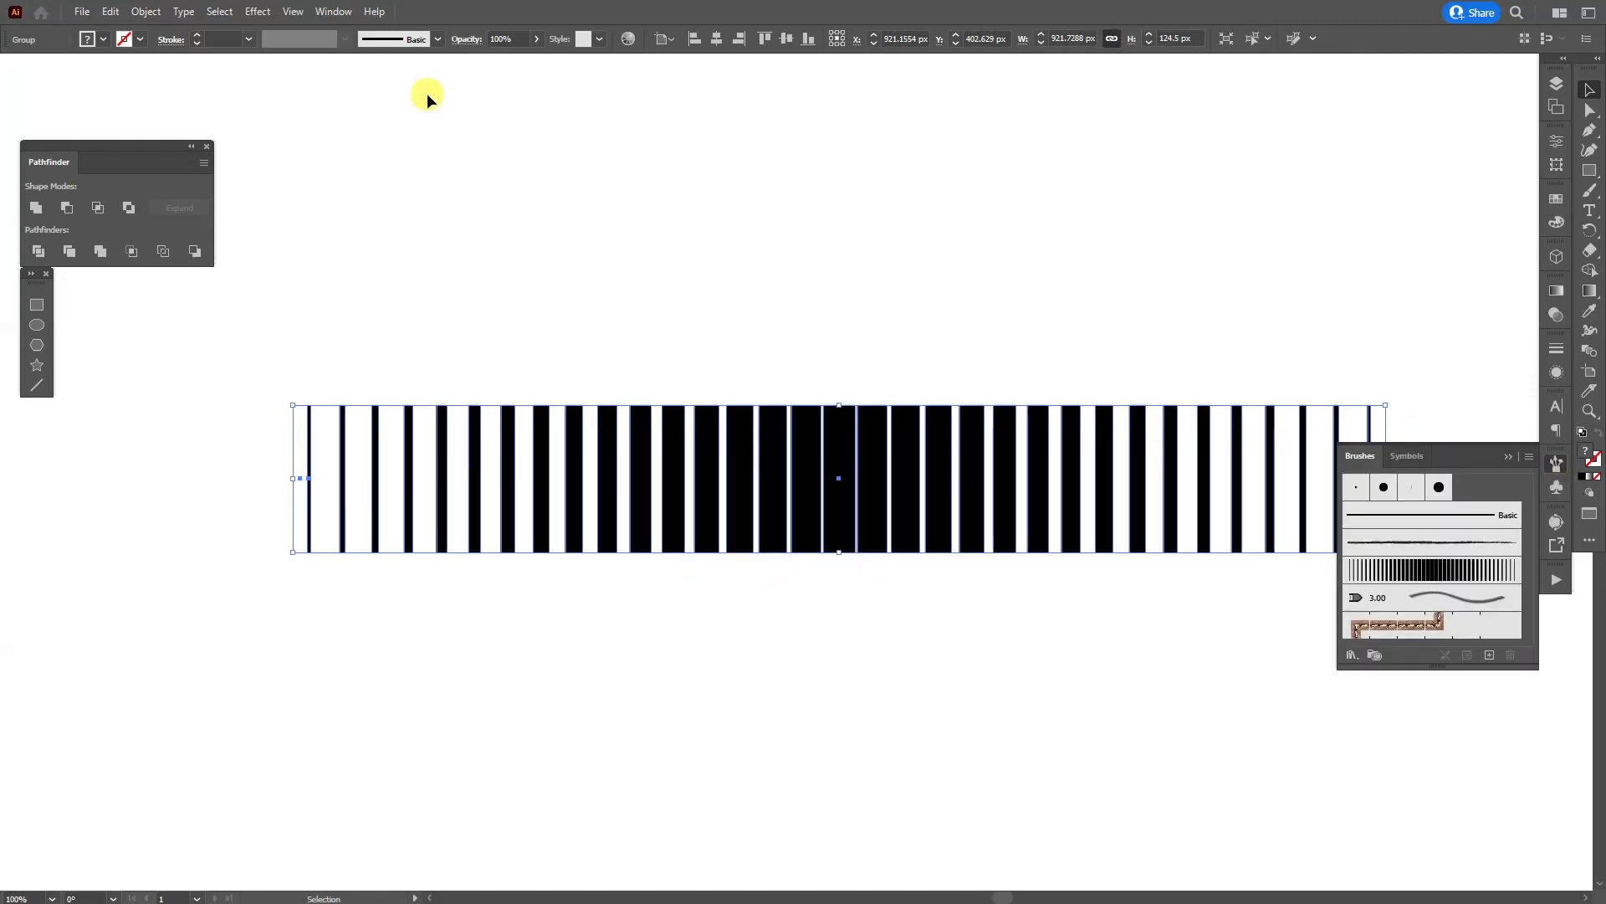
Step: Save the stripe group as a new art brush, 'Art Brush 1', with default options
click(335, 13)
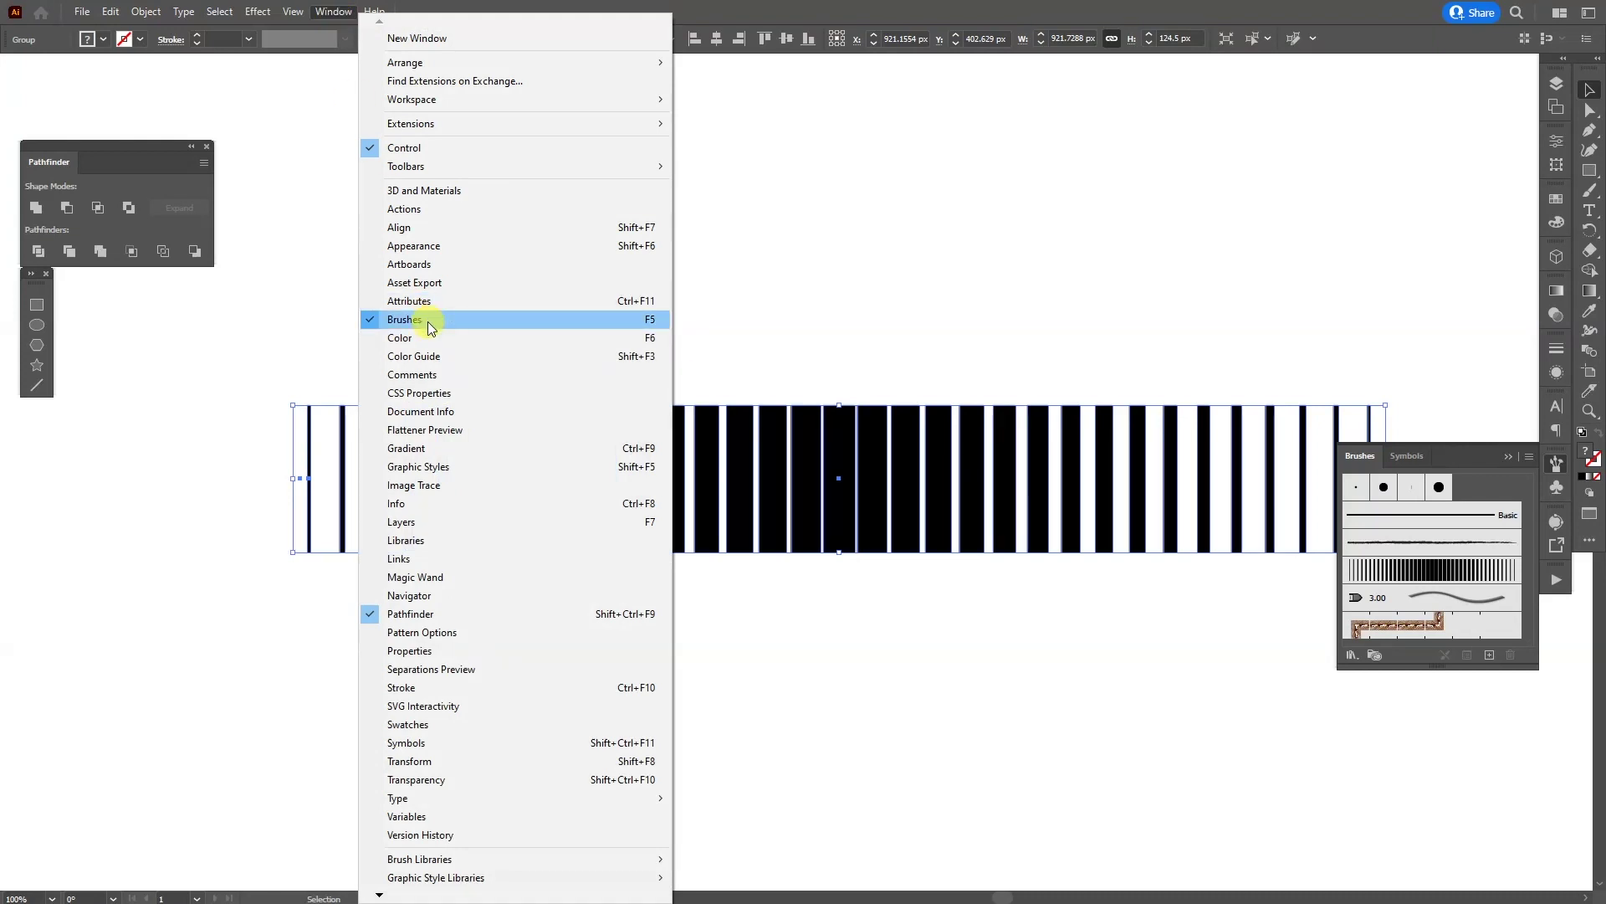
click(848, 468)
drag(847, 468, 1493, 628)
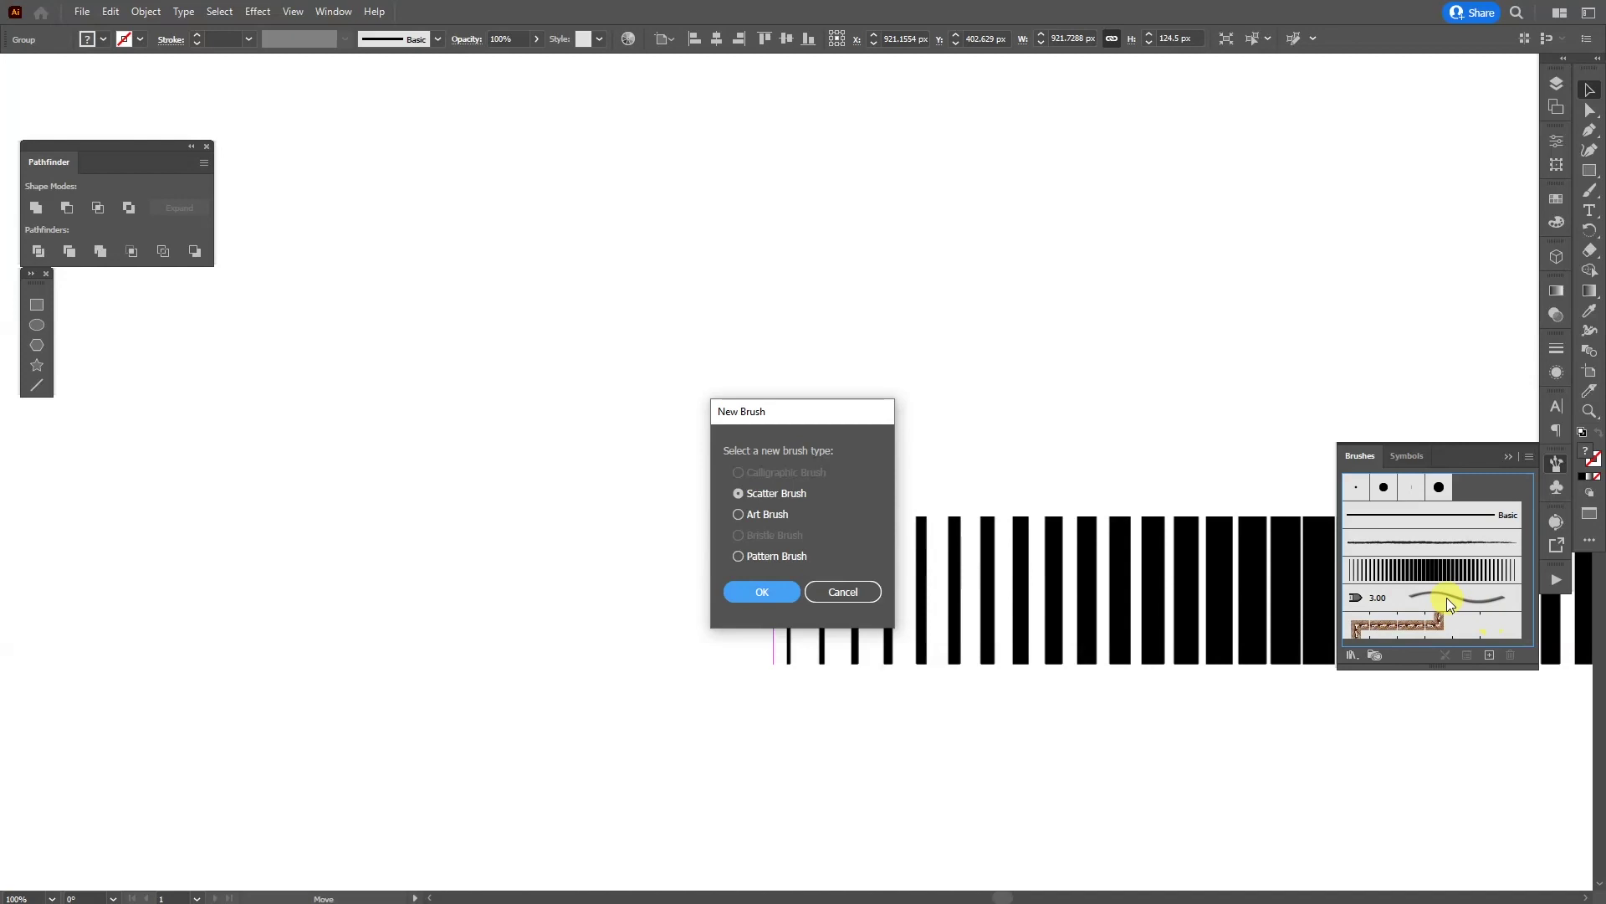
click(787, 521)
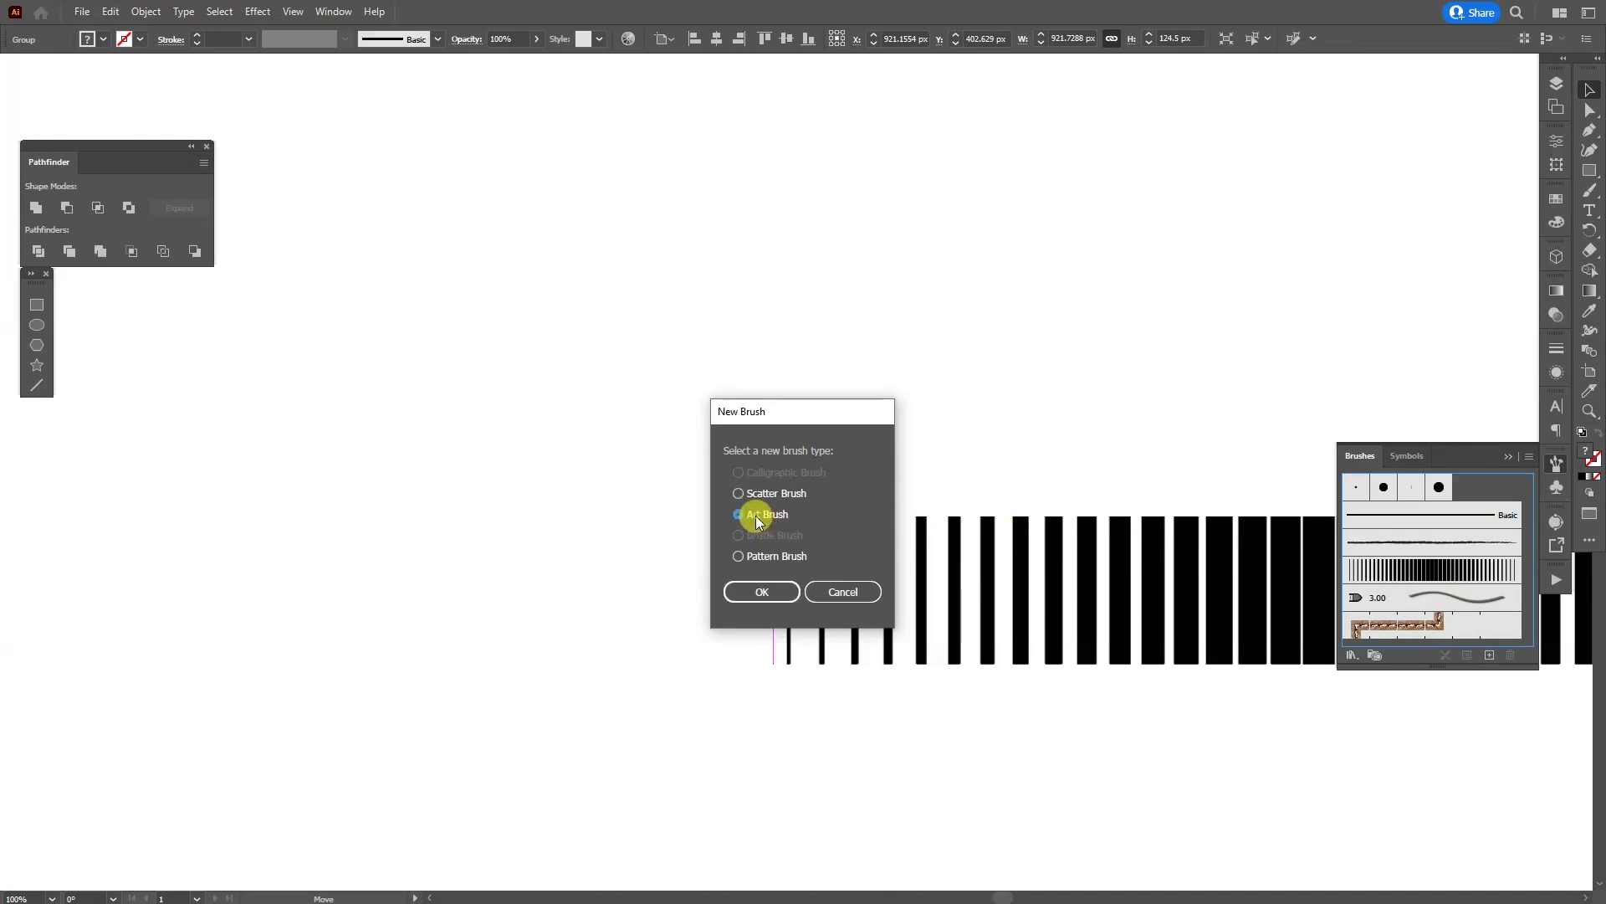
click(784, 594)
click(915, 690)
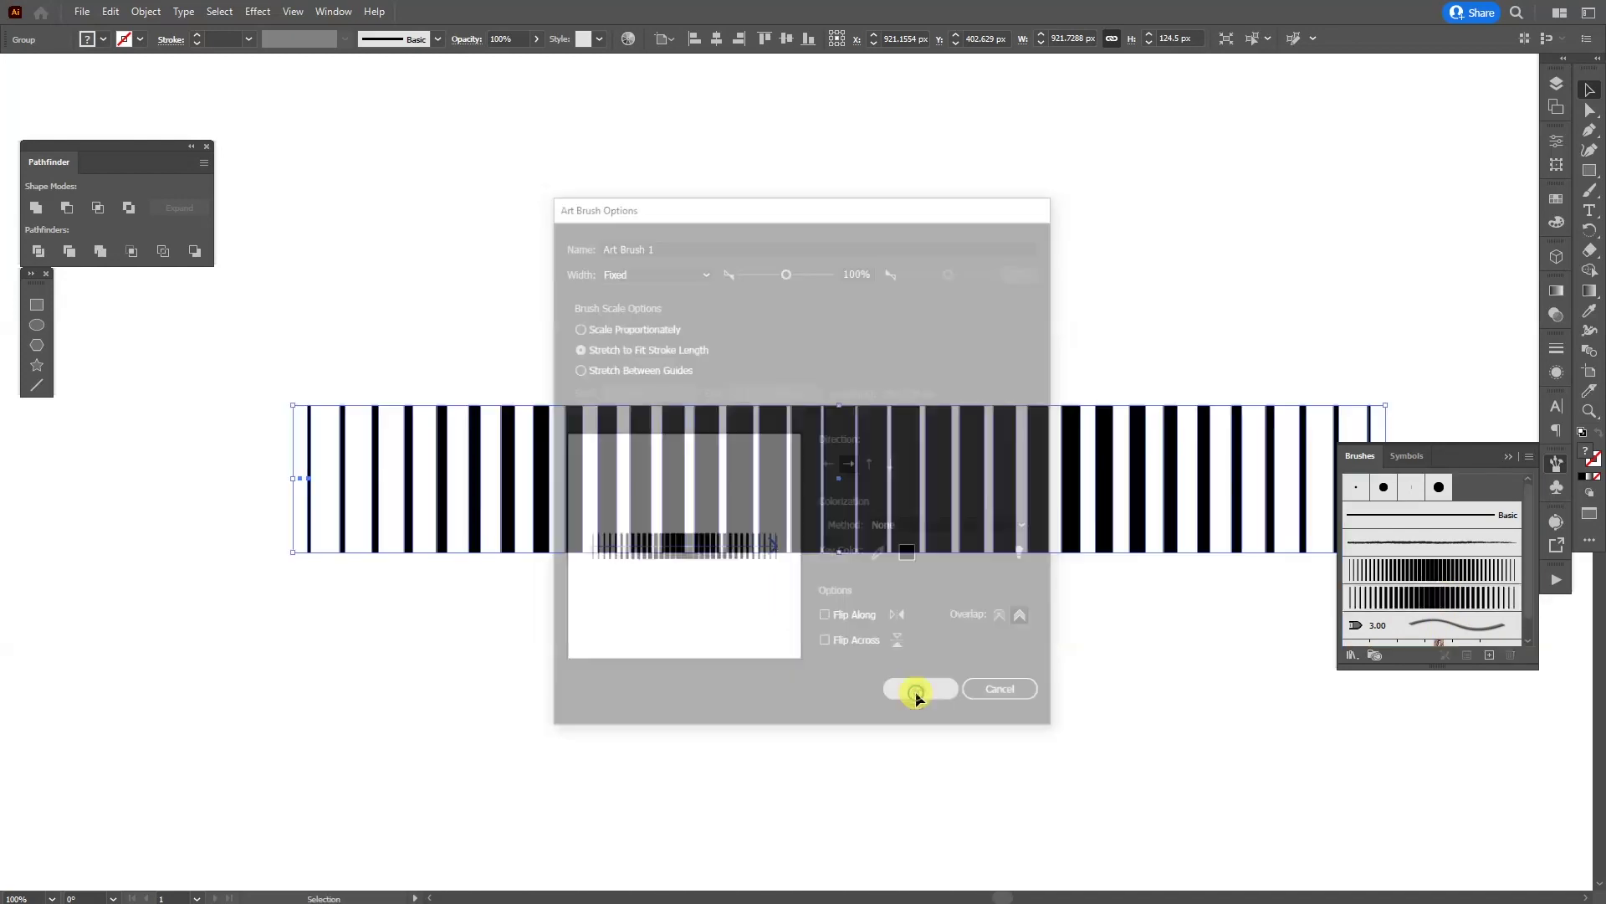
Step: Delete the original stripes and draw a 415.0588 px circle near the page centre
key(Delete)
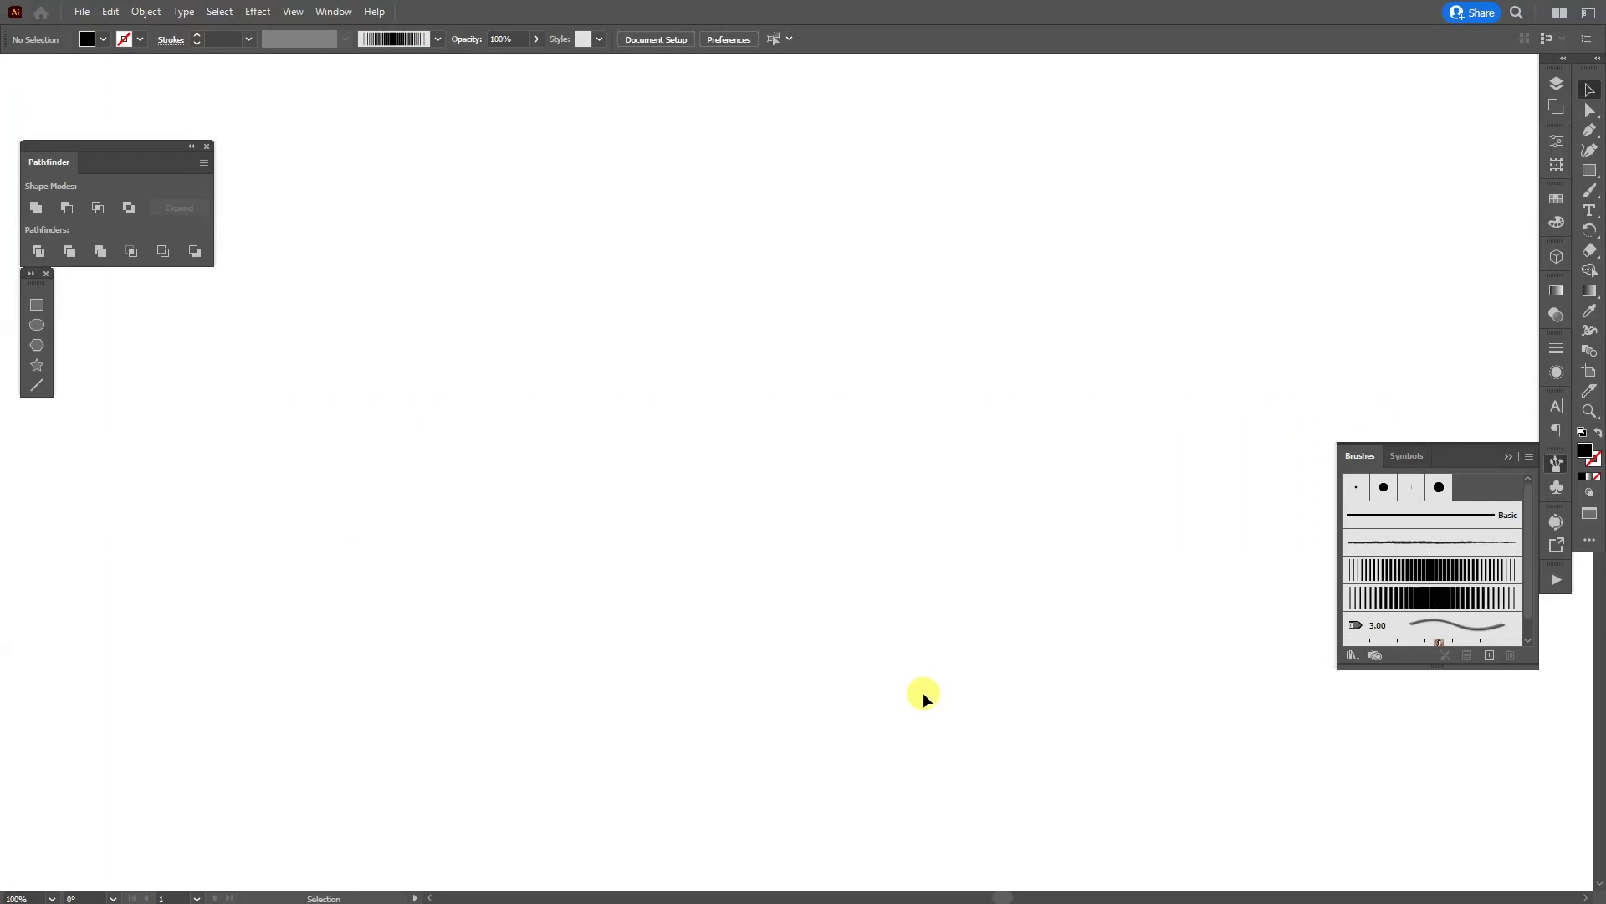
click(1592, 169)
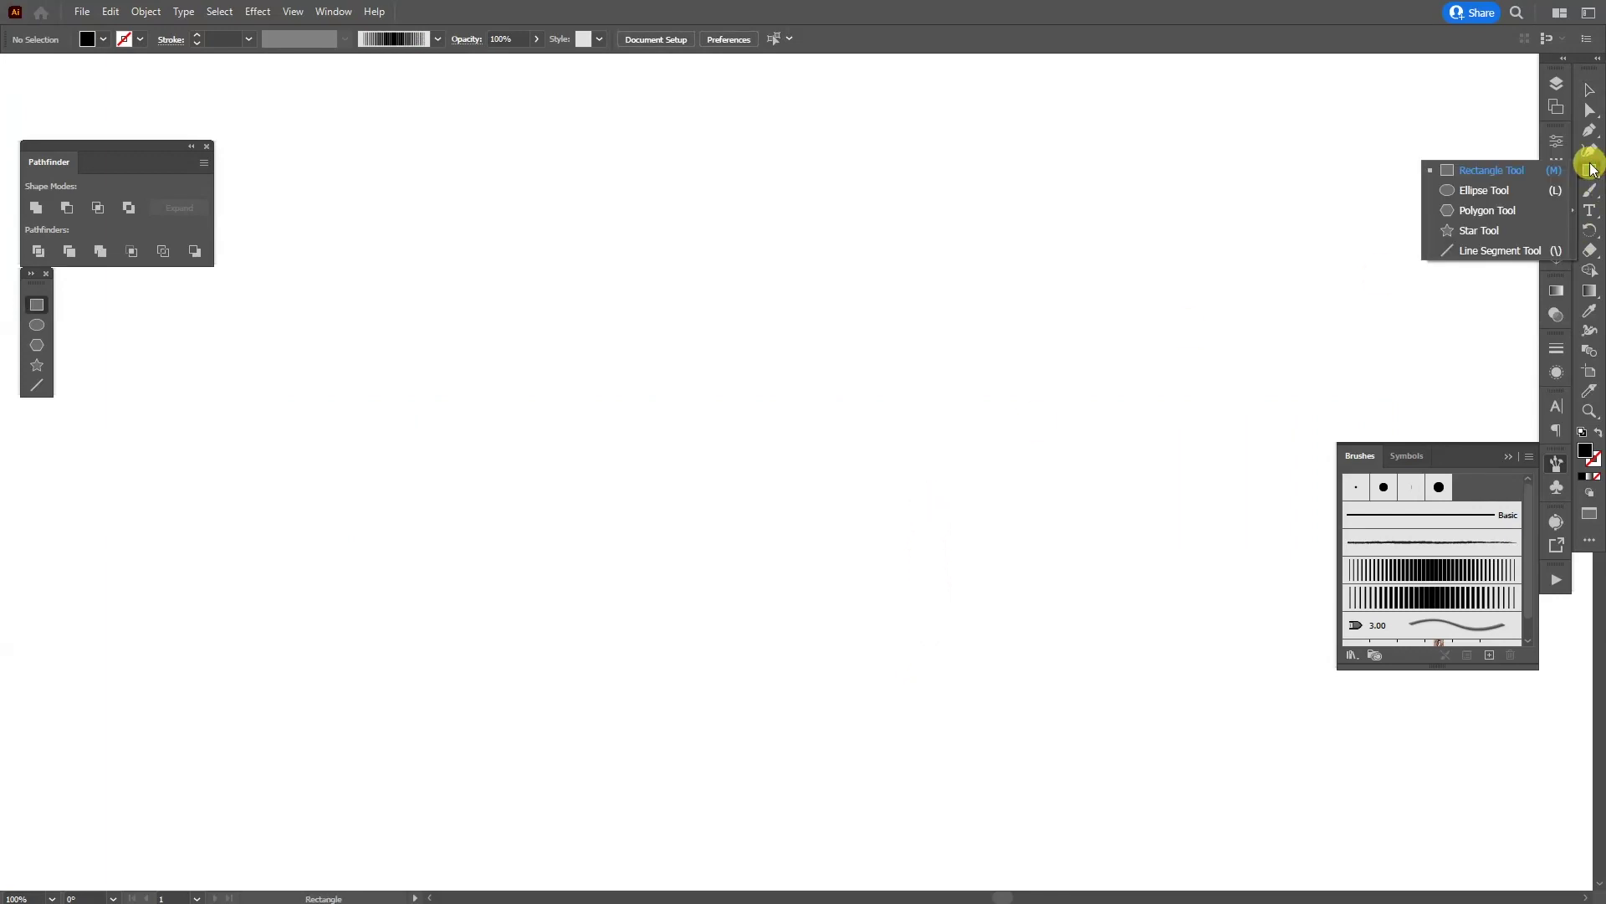
click(1487, 194)
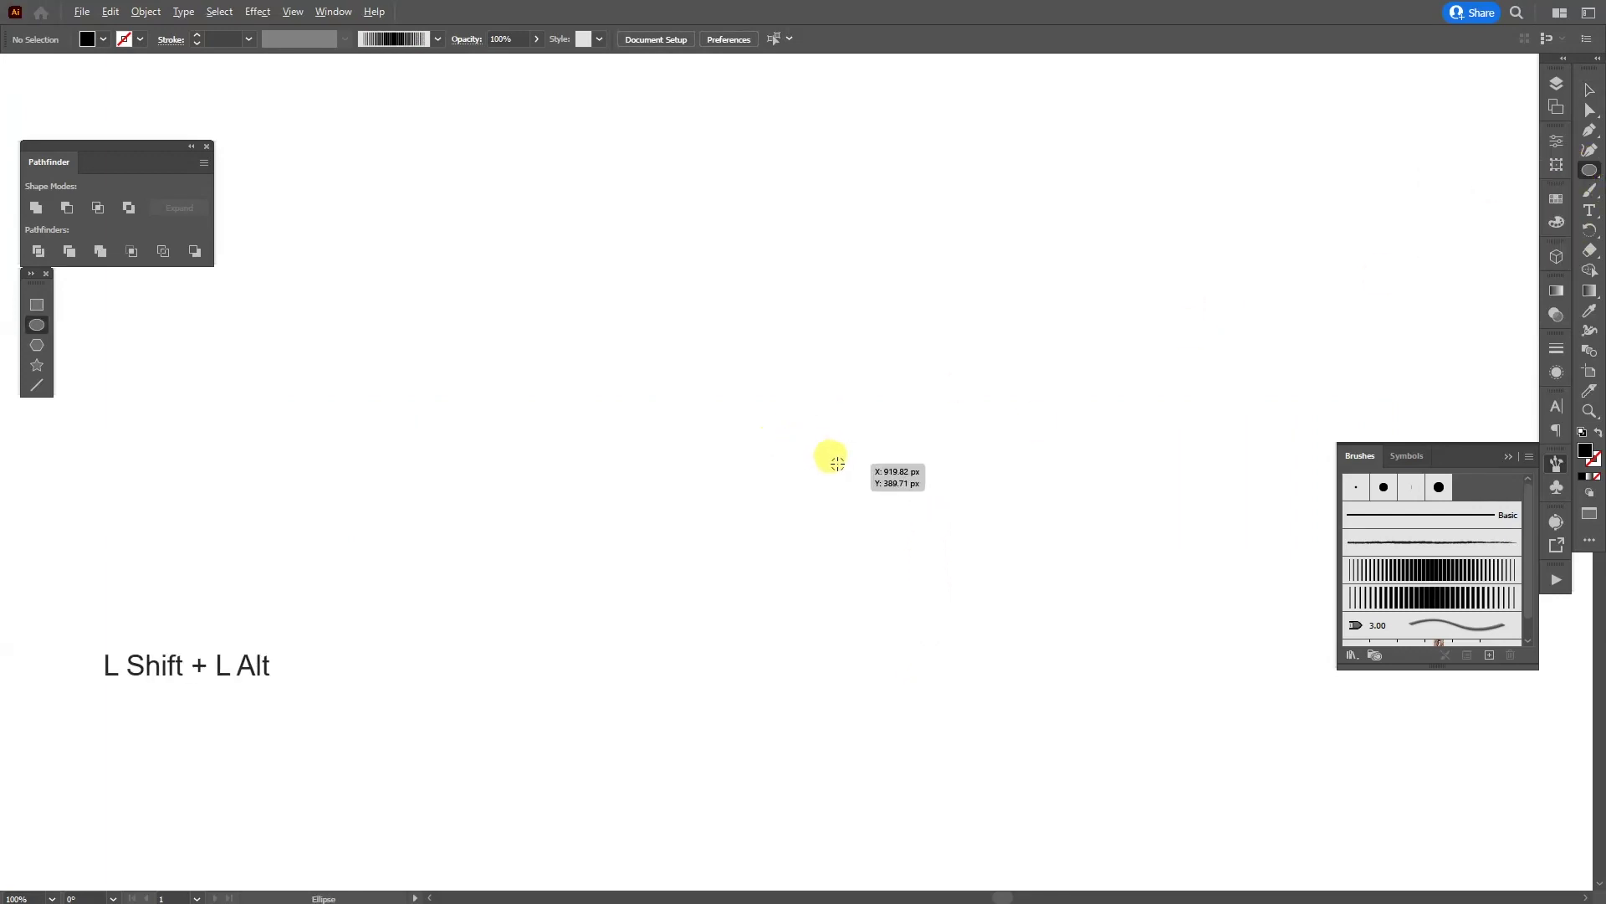
drag(808, 456, 1054, 629)
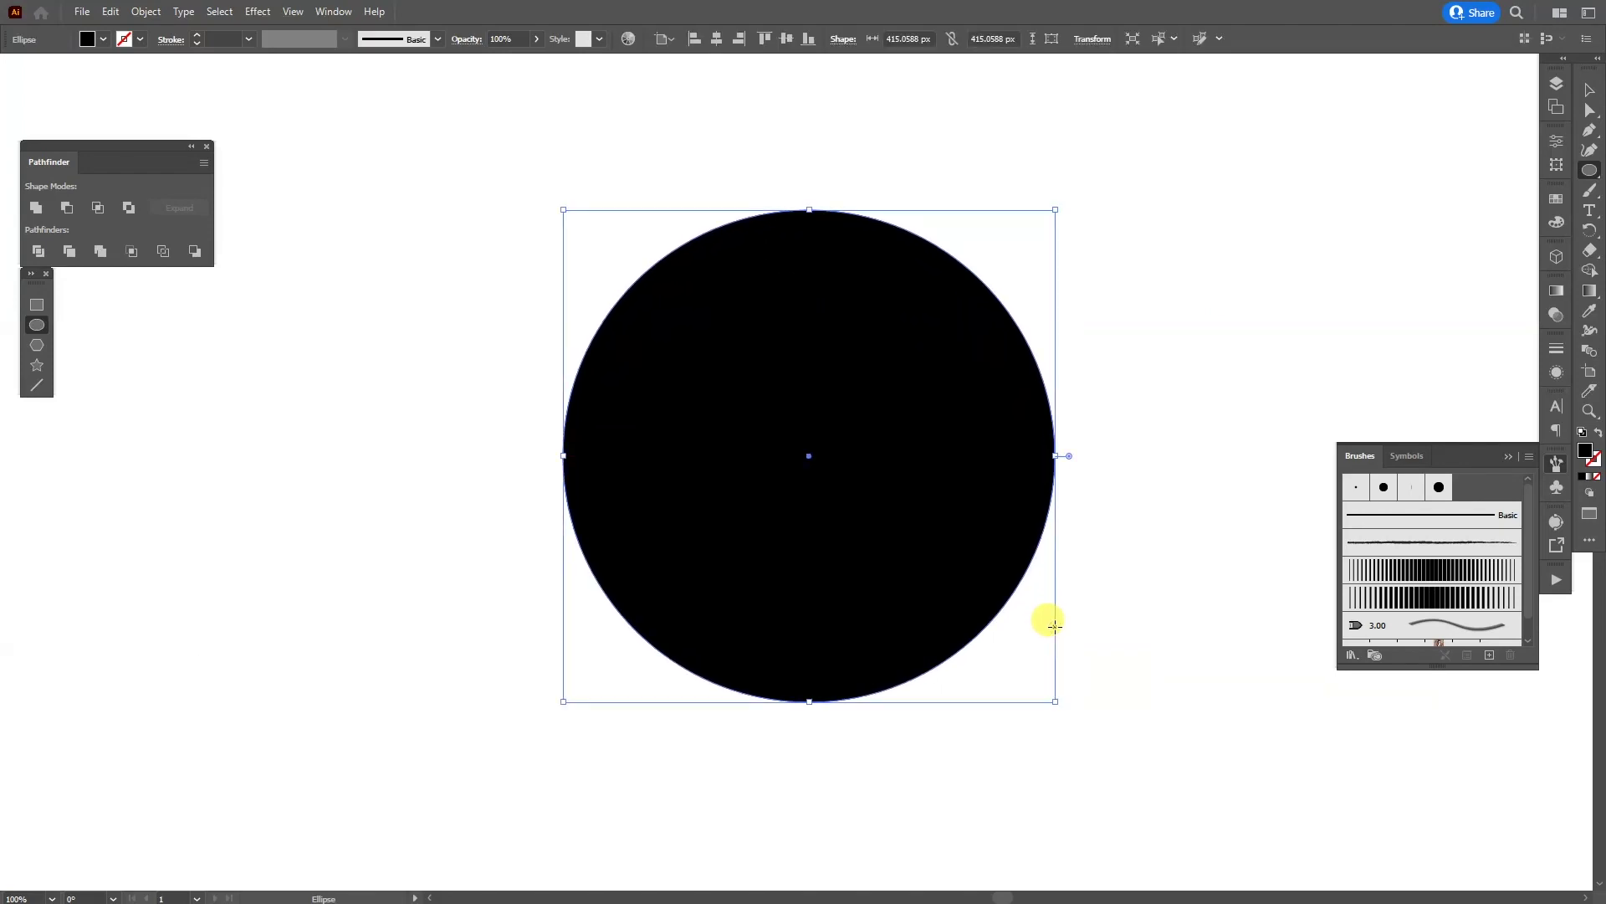
key(v)
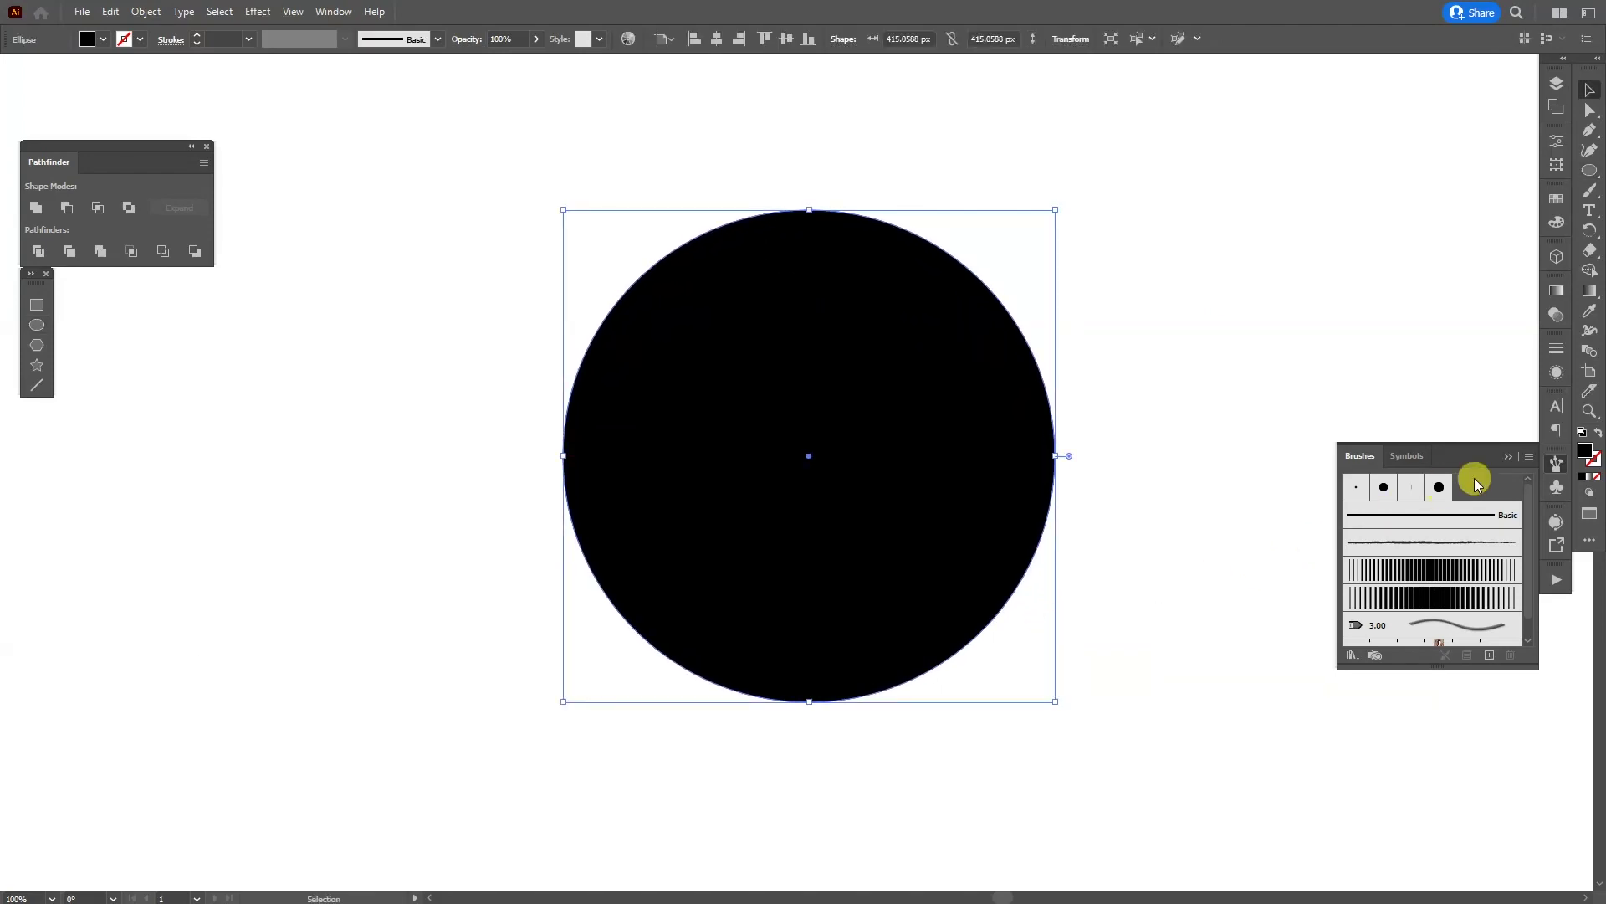
Step: Swap the circle's fill and stroke, leaving a 1 pt outline with no fill
click(1599, 433)
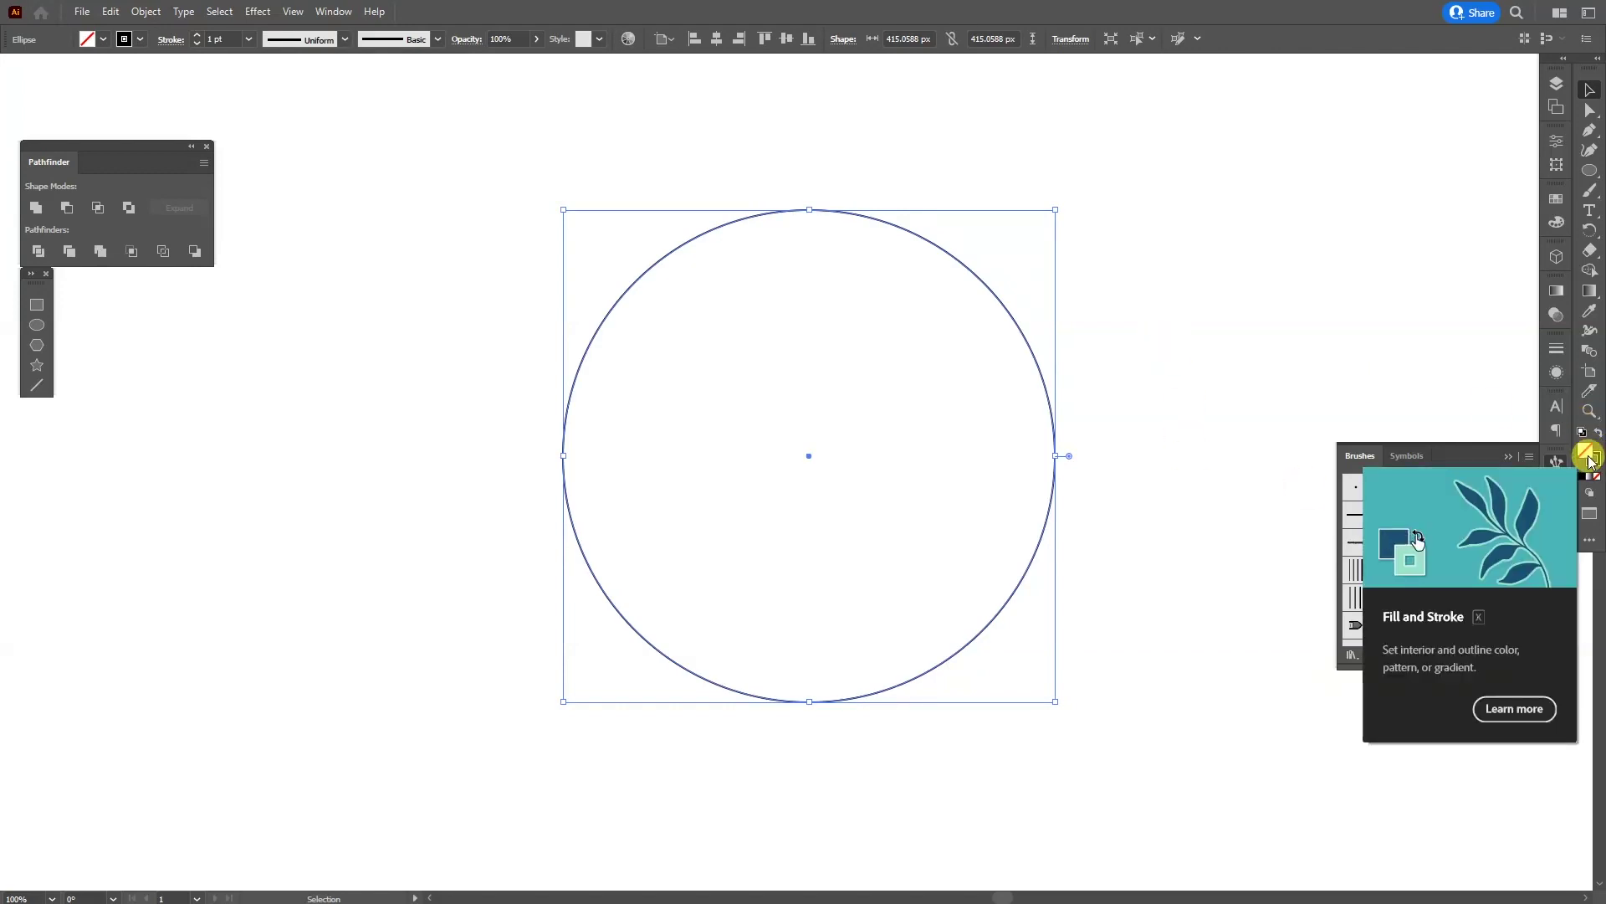
click(1595, 462)
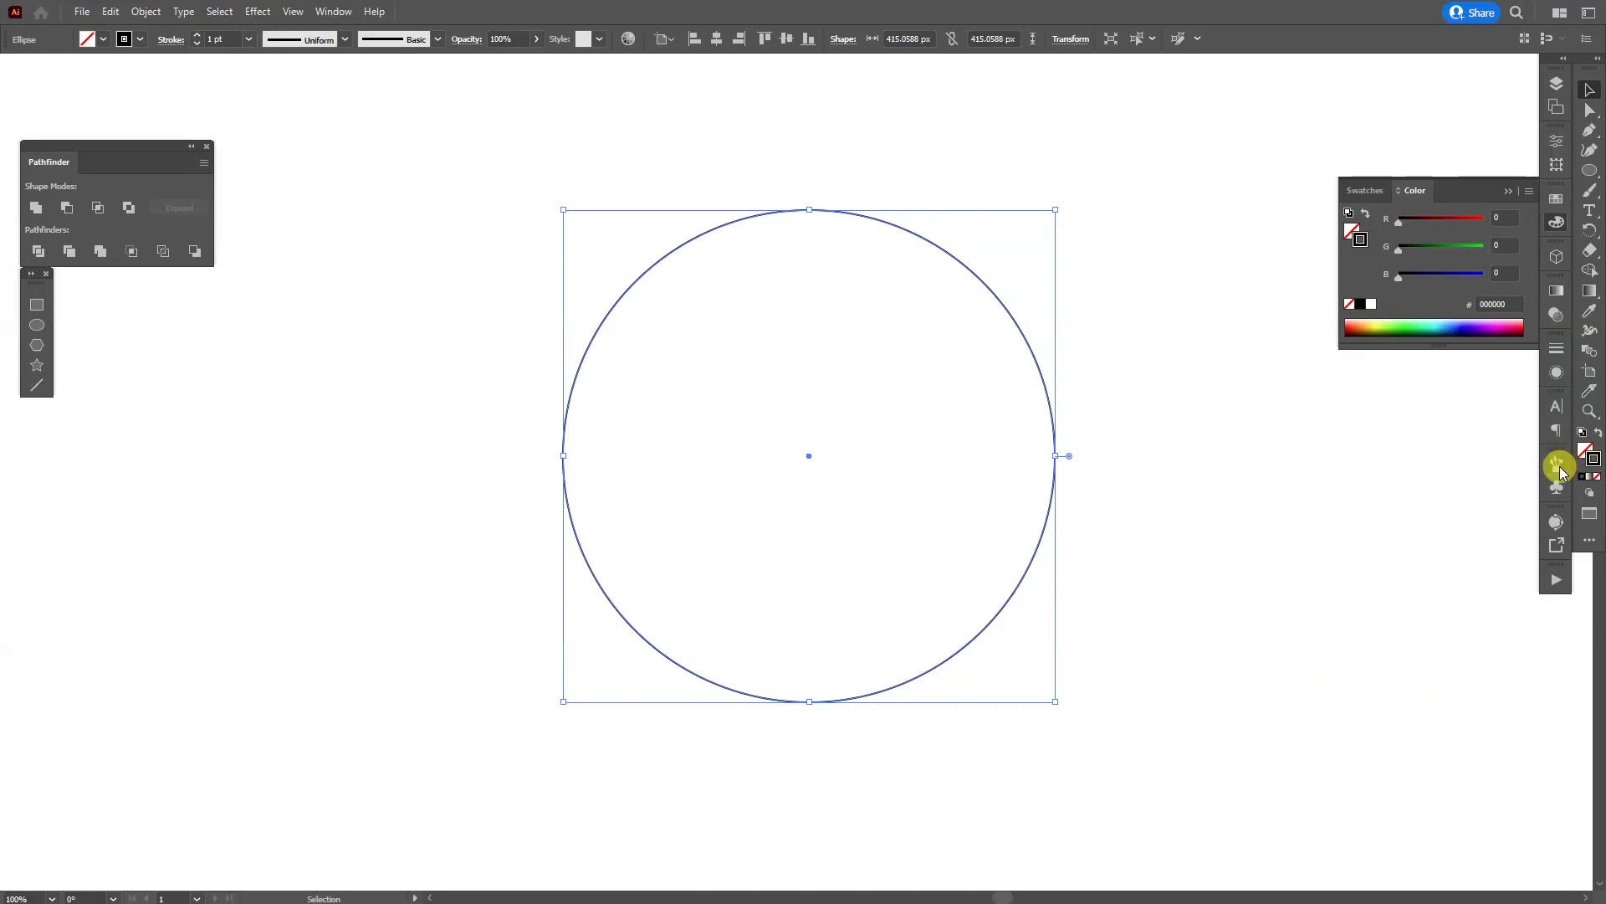
click(1561, 472)
Step: Apply the stripe art brush to the circle and rotate the ring 90° so thin bars sit on top
scroll(1480, 605, down, 1)
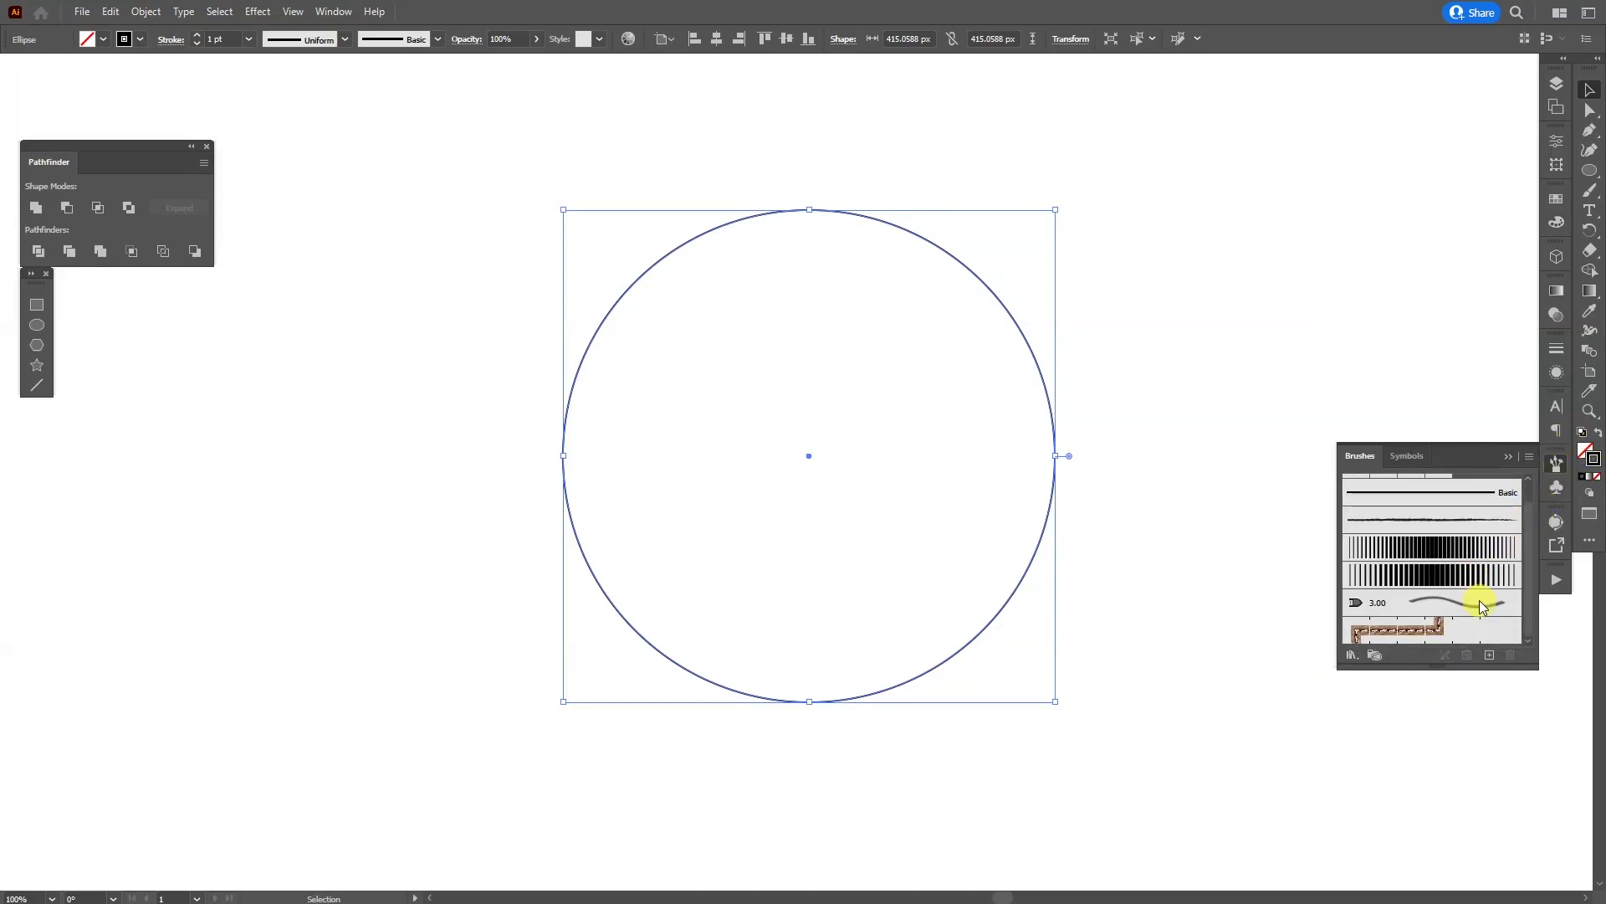
click(1450, 577)
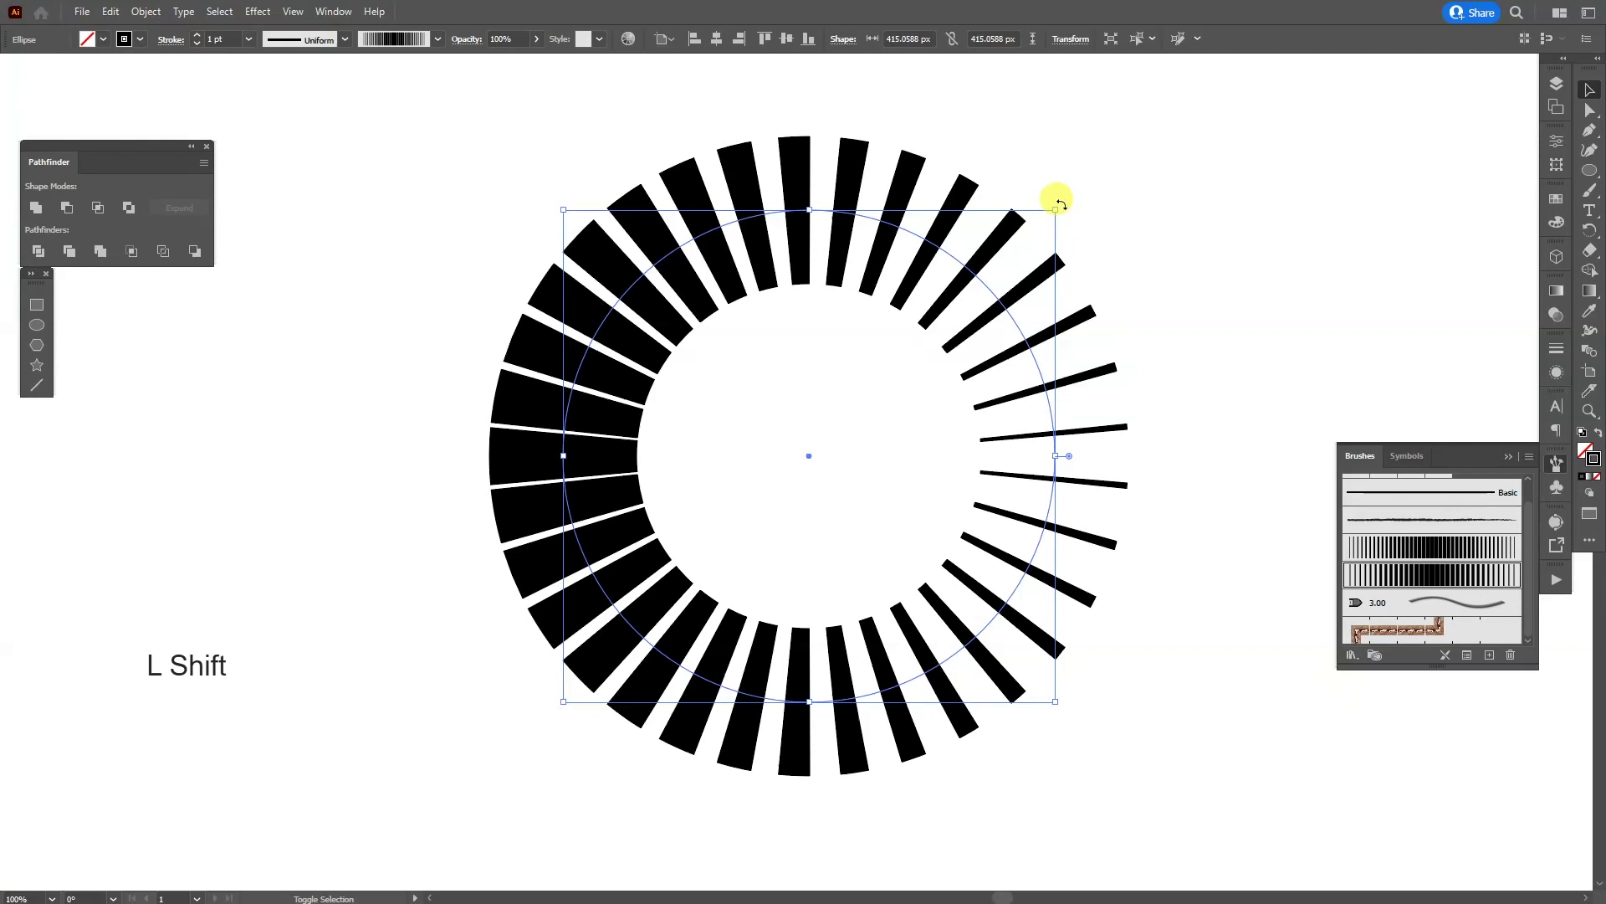
mouse_move(1059, 201)
mouse_down()
mouse_move(832, 161)
mouse_move(668, 226)
mouse_up()
Step: Reselect the ring and expand its brush appearance into shapes
click(1226, 213)
click(1509, 456)
drag(1276, 285, 827, 540)
click(145, 11)
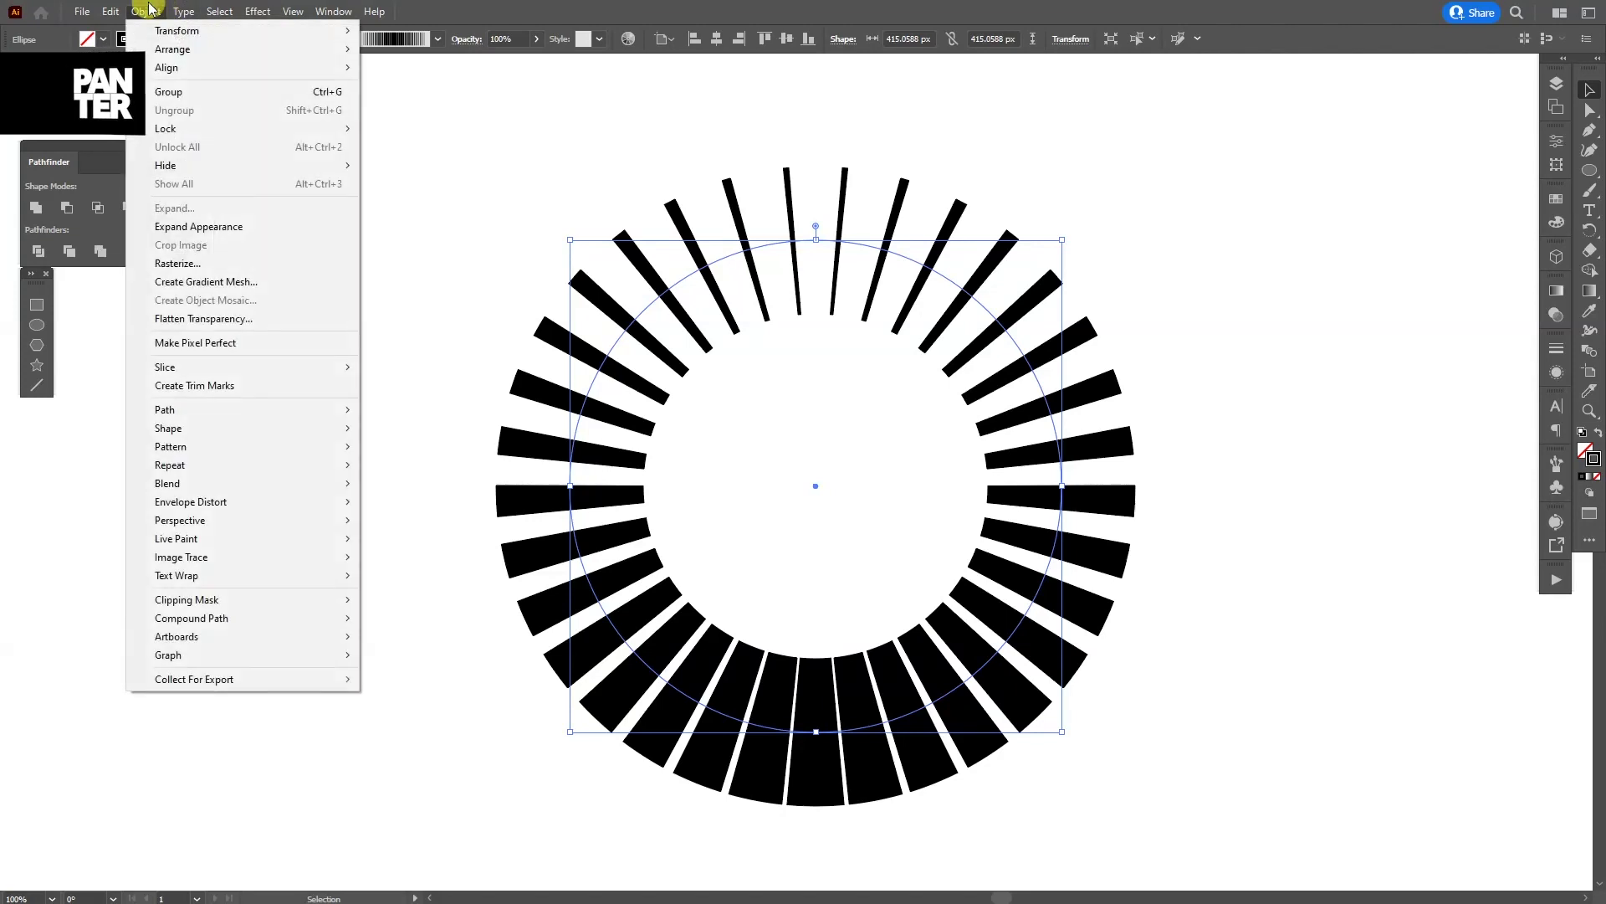
click(211, 227)
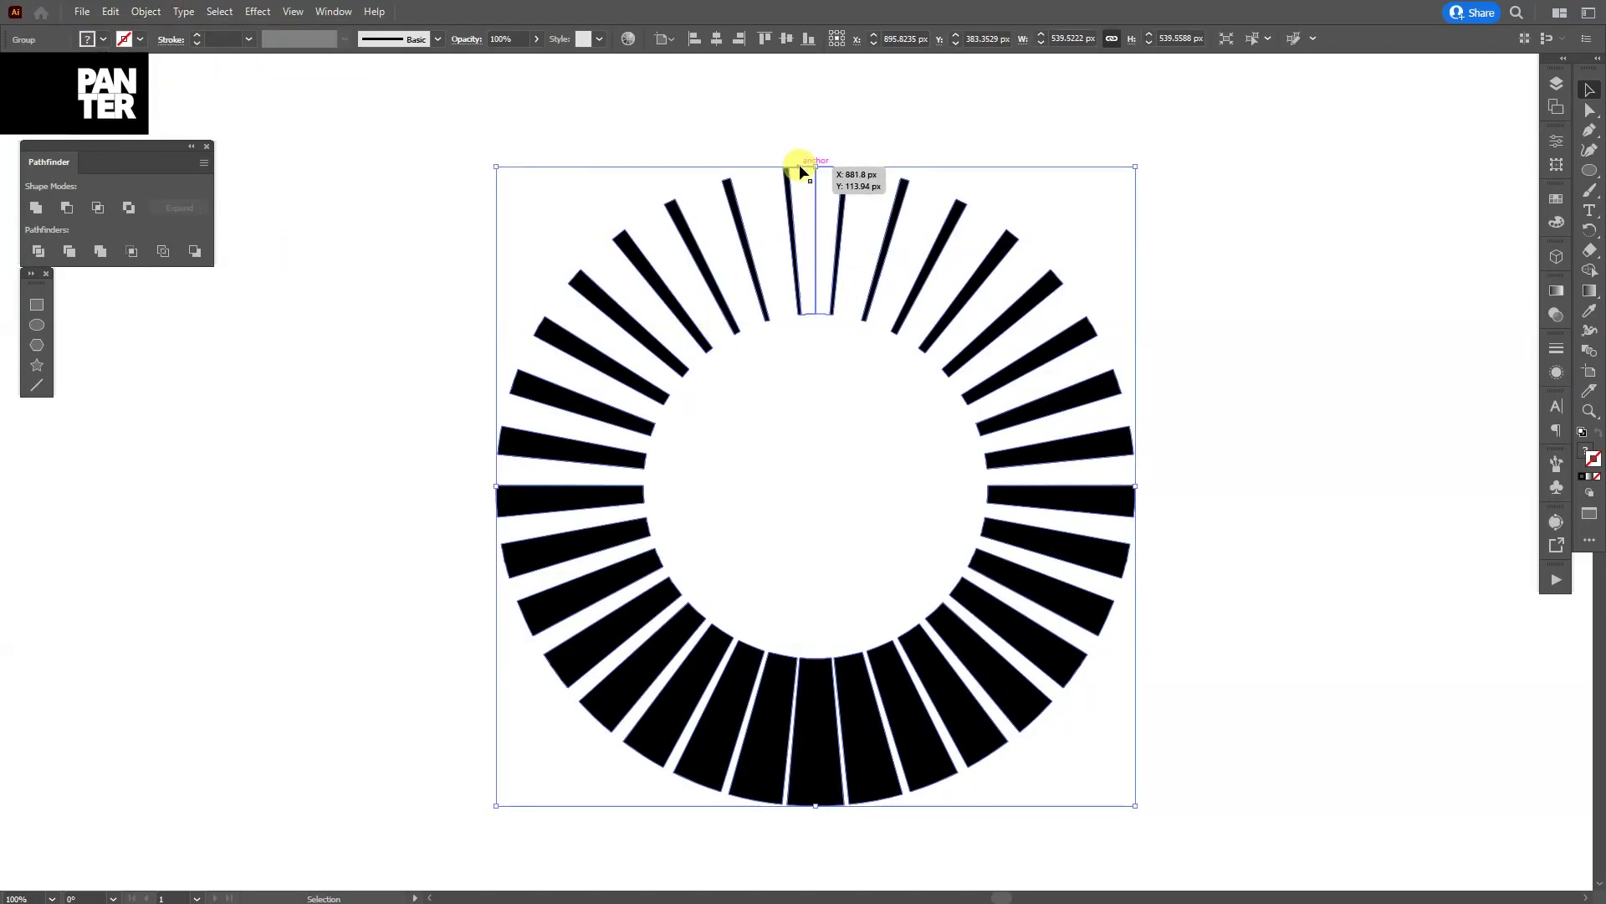
scroll(800, 164, up, 4)
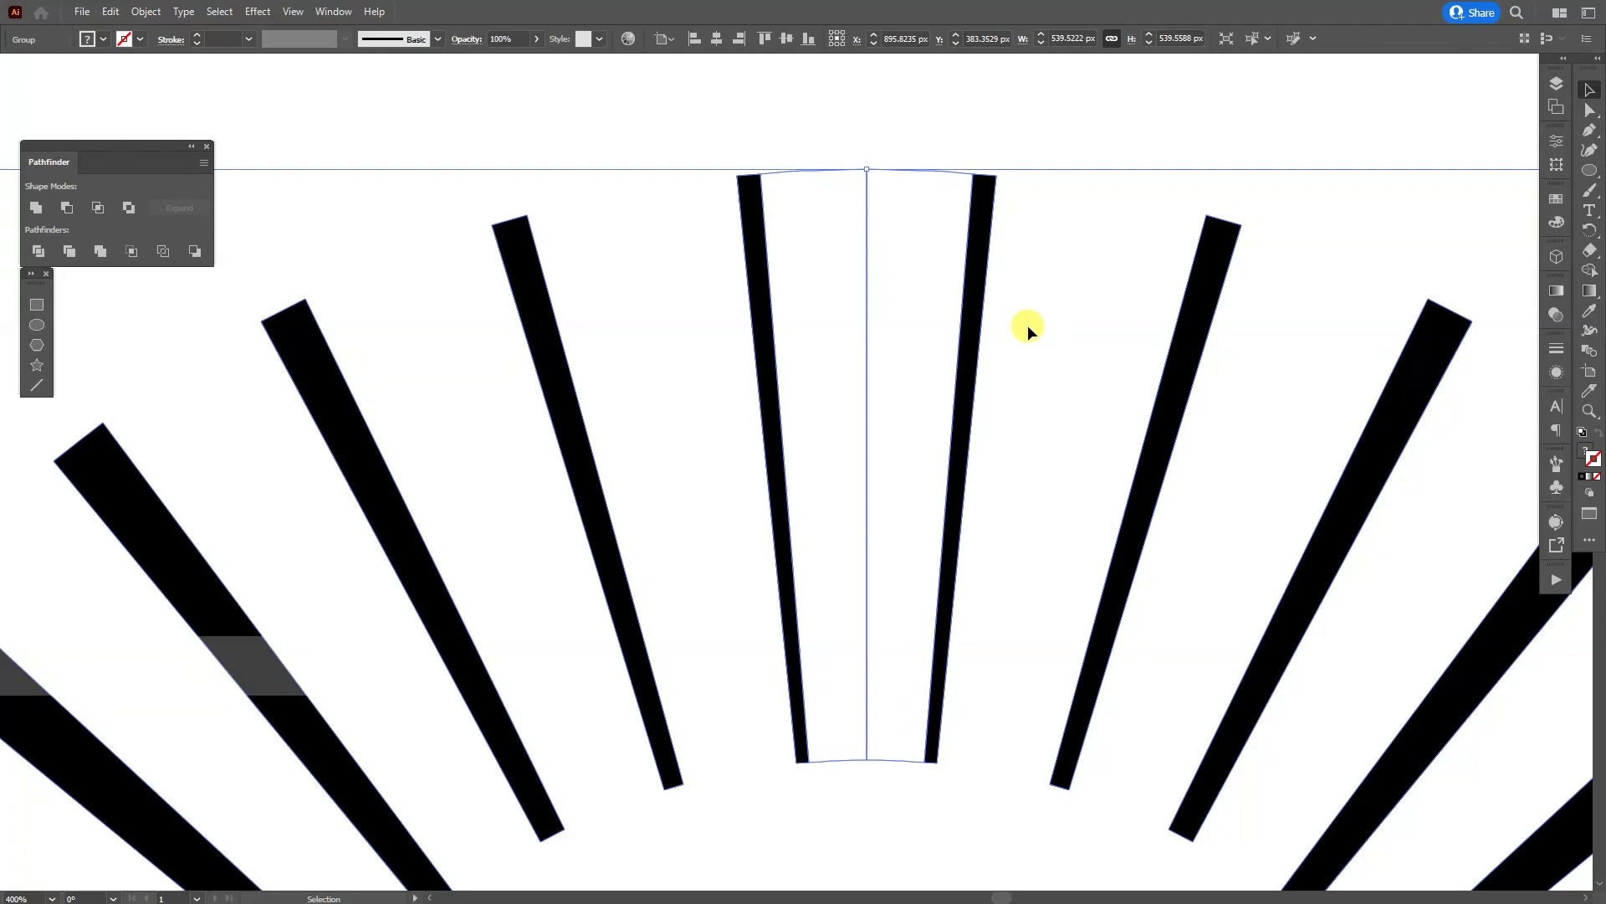
Step: Delete the leftover centre path between the two top bars and zoom out to the whole ring
click(1590, 110)
drag(855, 171, 914, 259)
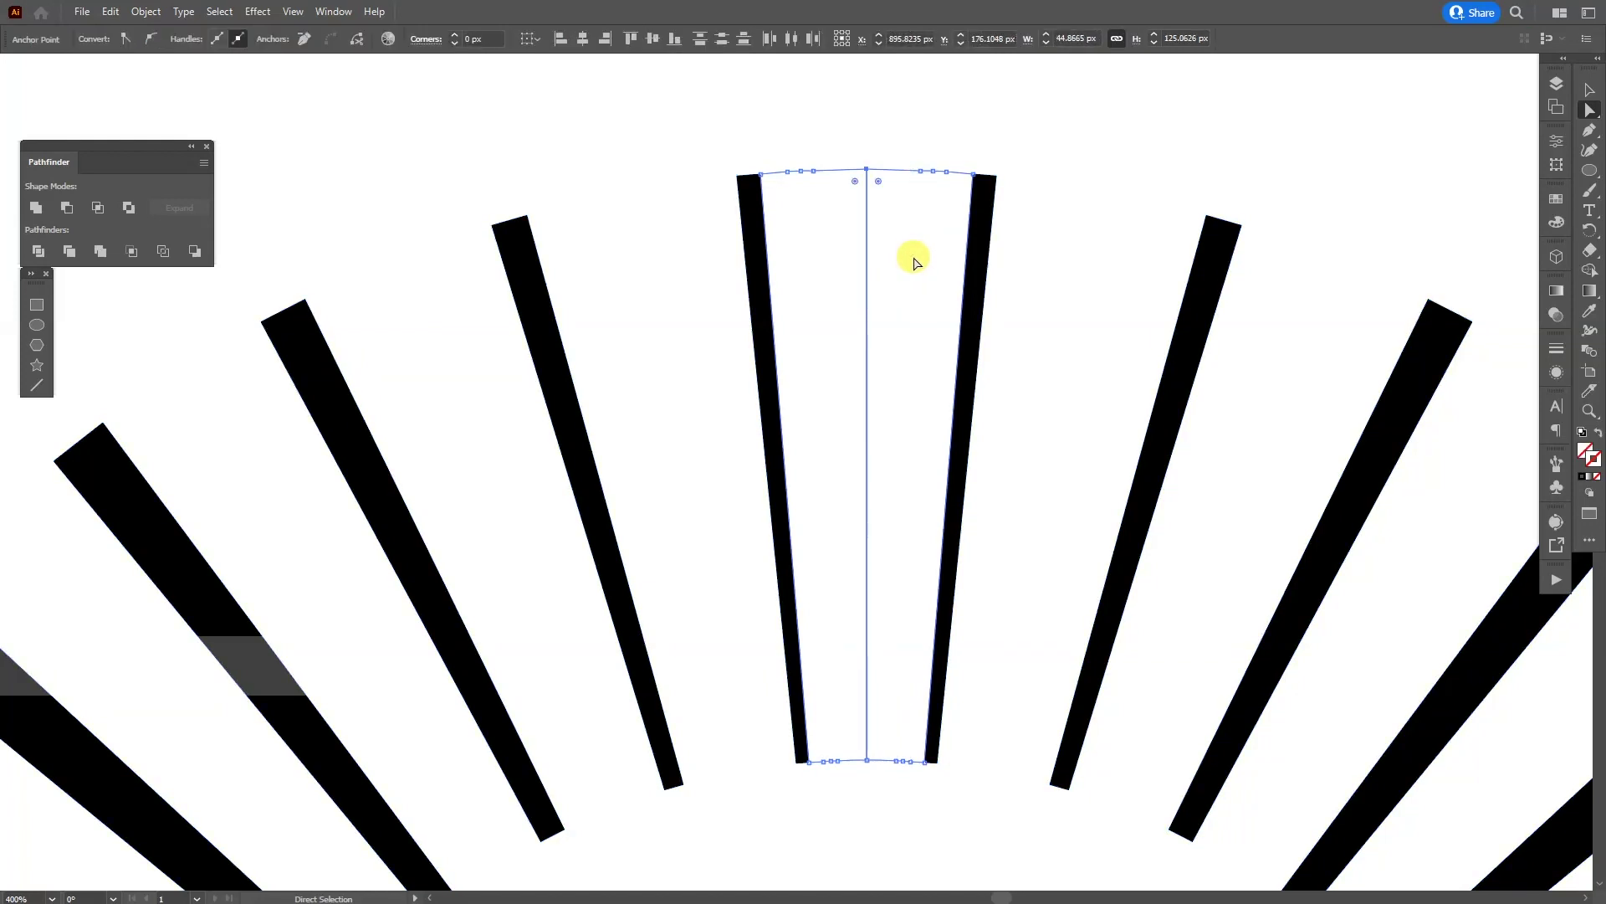
key(Delete)
key(Delete)
key(ctrl+0)
key(space)
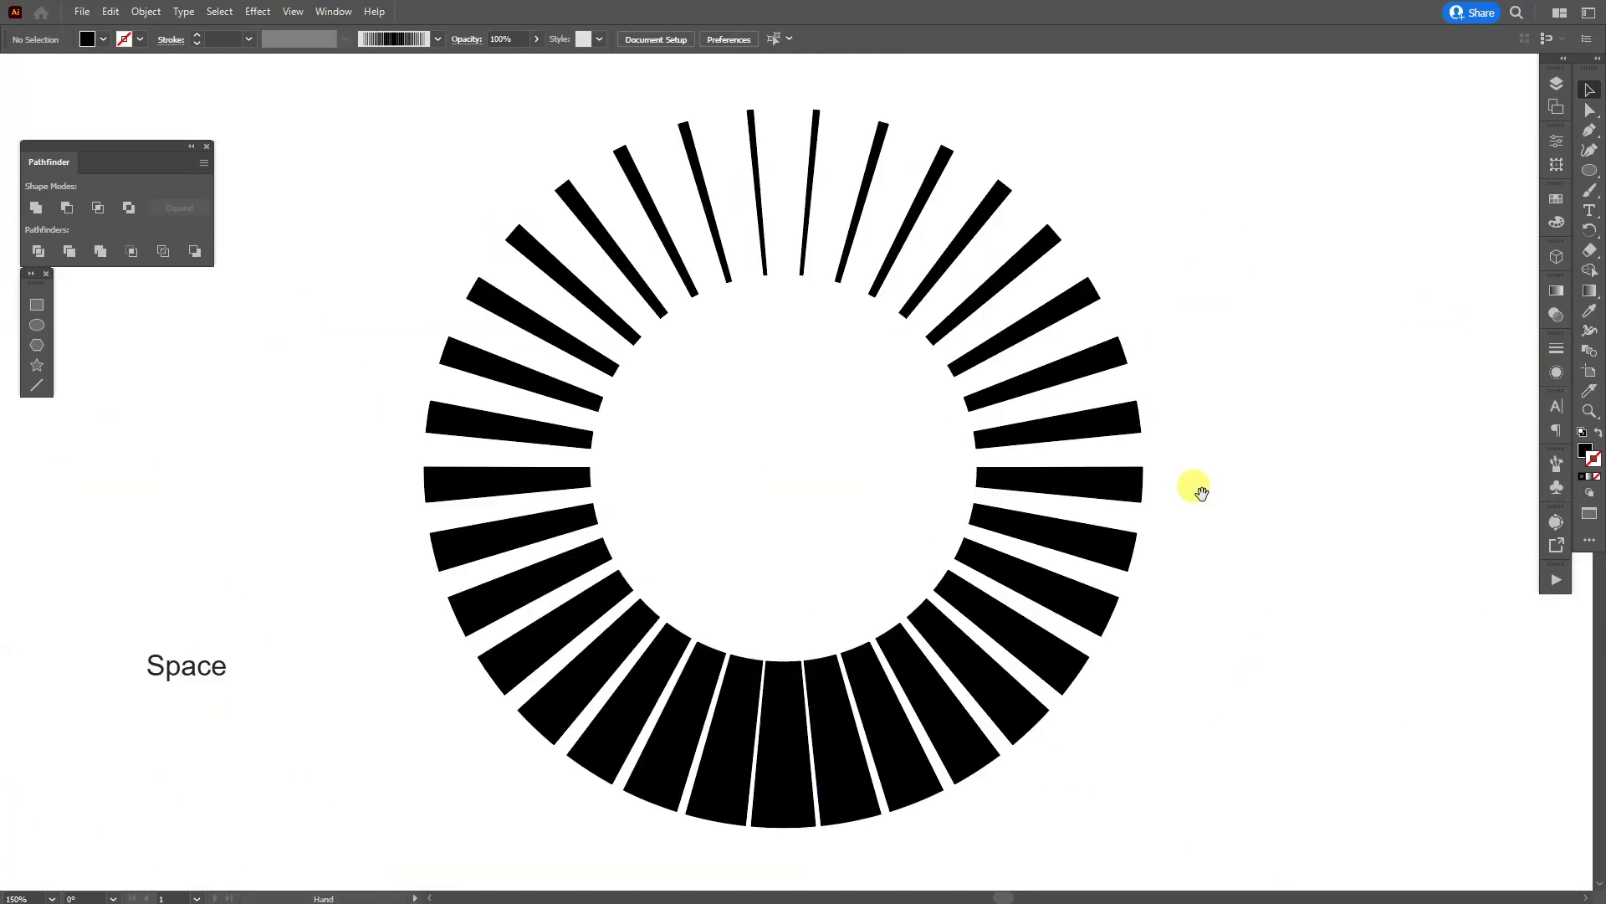